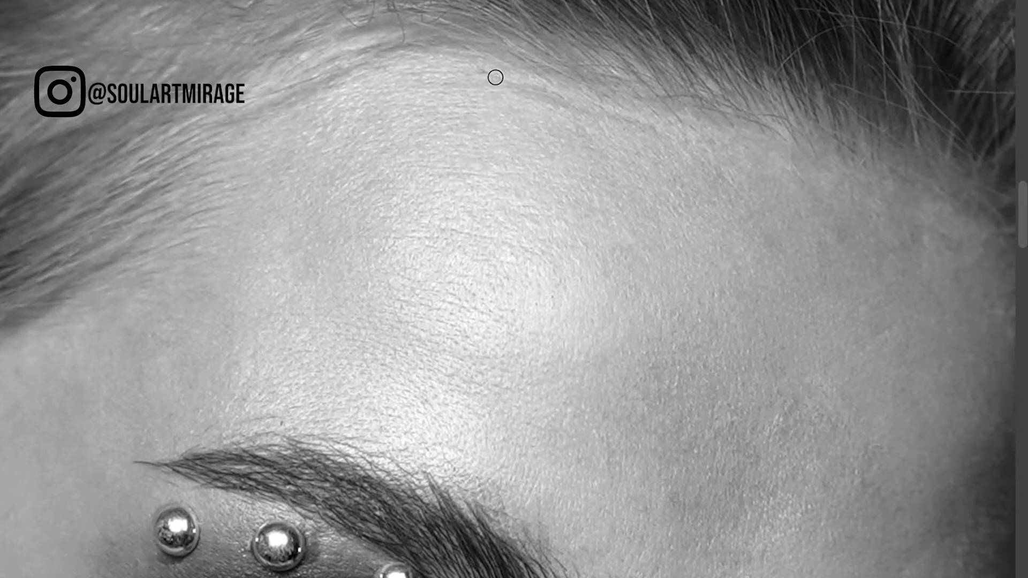
# Step: Enlarge the brush and even out the patchy tones on the forehead next to the hairline
pyautogui.press(']')
pyautogui.press(']')
pyautogui.press(']')
pyautogui.click(874, 184)
pyautogui.moveTo(907, 230); pyautogui.dragTo(730, 128)
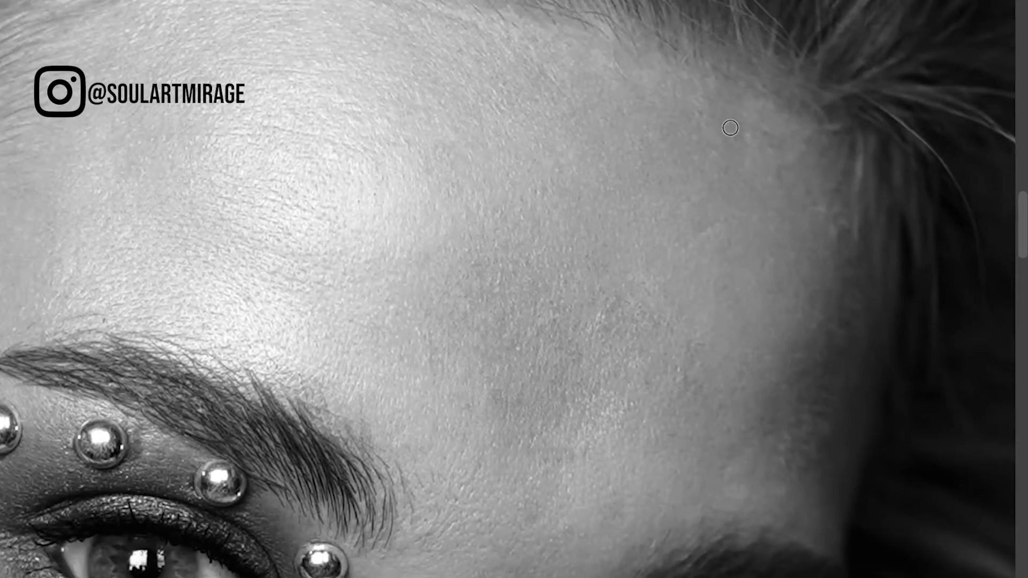
pyautogui.click(712, 234)
# Step: Hide the black-and-white check view to inspect the forehead in colour, and restore it for the full portrait
pyautogui.hotkey('ctrl', ',')
pyautogui.scroll(3, 509, 289)
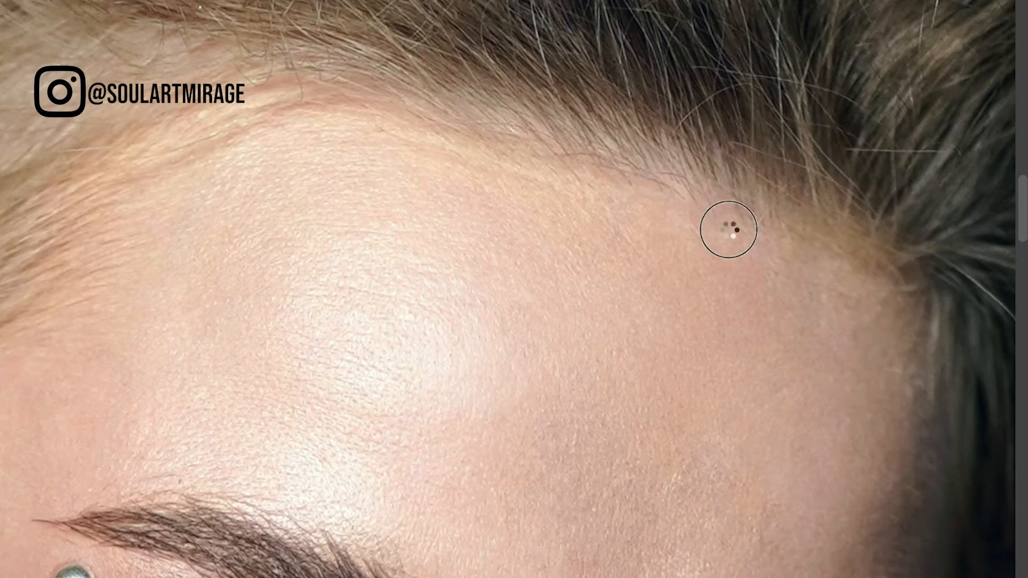
pyautogui.scroll(-3, 721, 218)
pyautogui.hotkey('ctrl', ',')
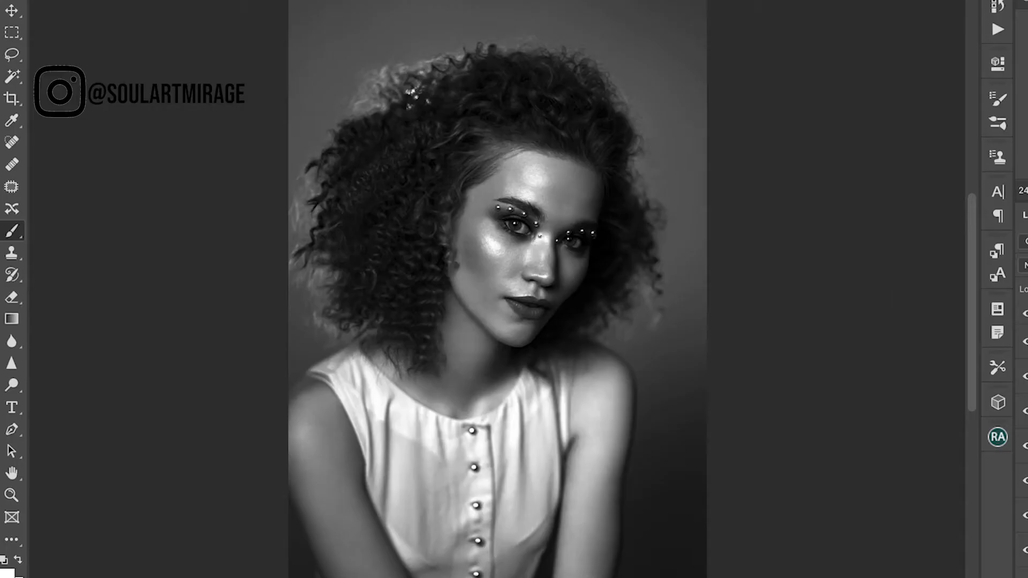
pyautogui.hotkey('ctrl', '+')
pyautogui.hotkey('ctrl', '0')
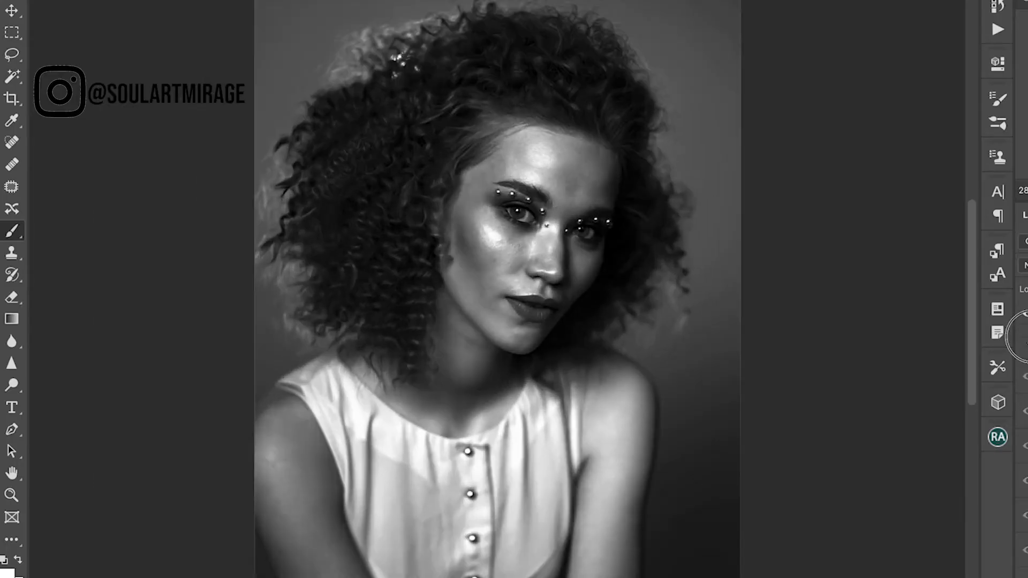
# Step: Toggle the visibility of two layers off and on to compare the portrait, and examine the face up close
pyautogui.click(1026, 410)
pyautogui.click(1027, 408)
pyautogui.click(1027, 478)
pyautogui.click(1027, 476)
pyautogui.scroll(5, 536, 194)
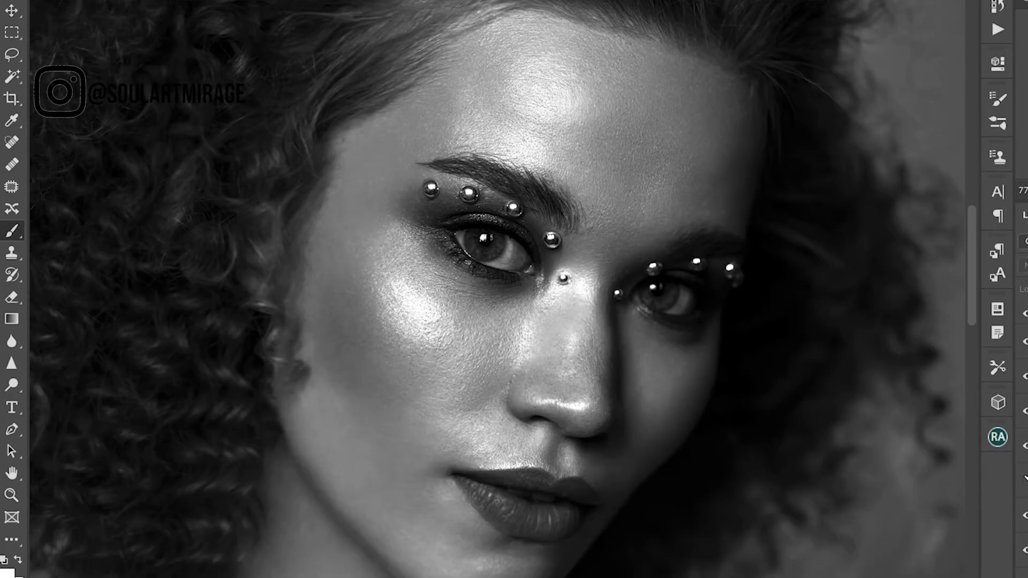
pyautogui.moveTo(514, 321); pyautogui.dragTo(505, 300)
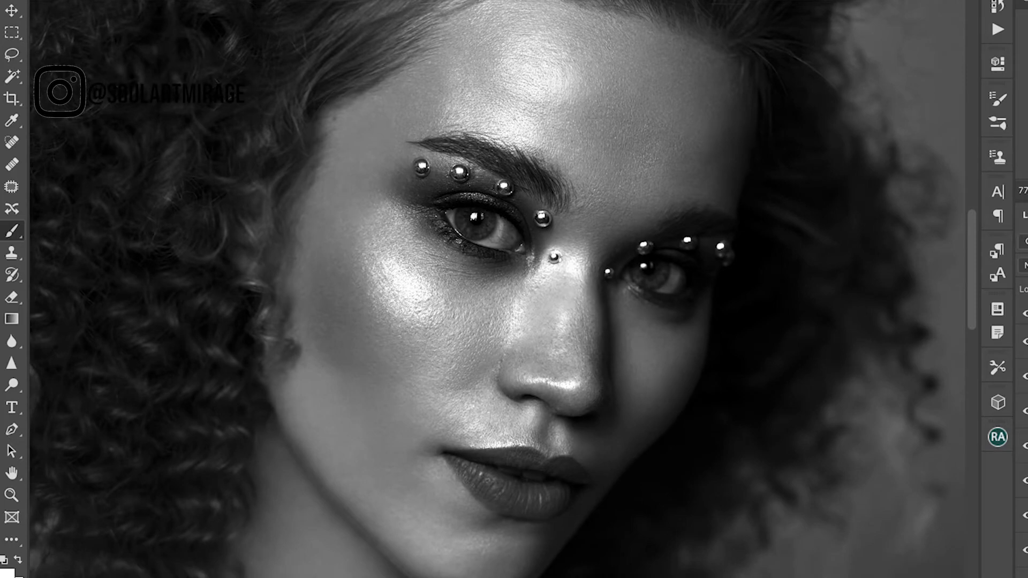
pyautogui.scroll(-5, 411, 92)
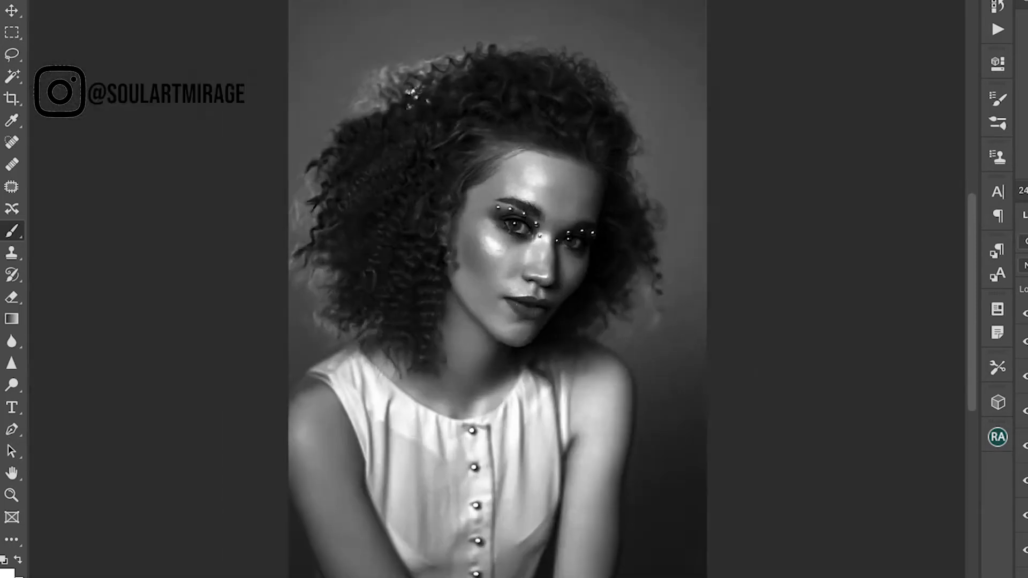
# Step: Retouch the uneven tone on the forehead near the temple and reduce the brush size for the lower face
pyautogui.scroll(6, 411, 92)
pyautogui.click(43, 1)
pyautogui.click(718, 231)
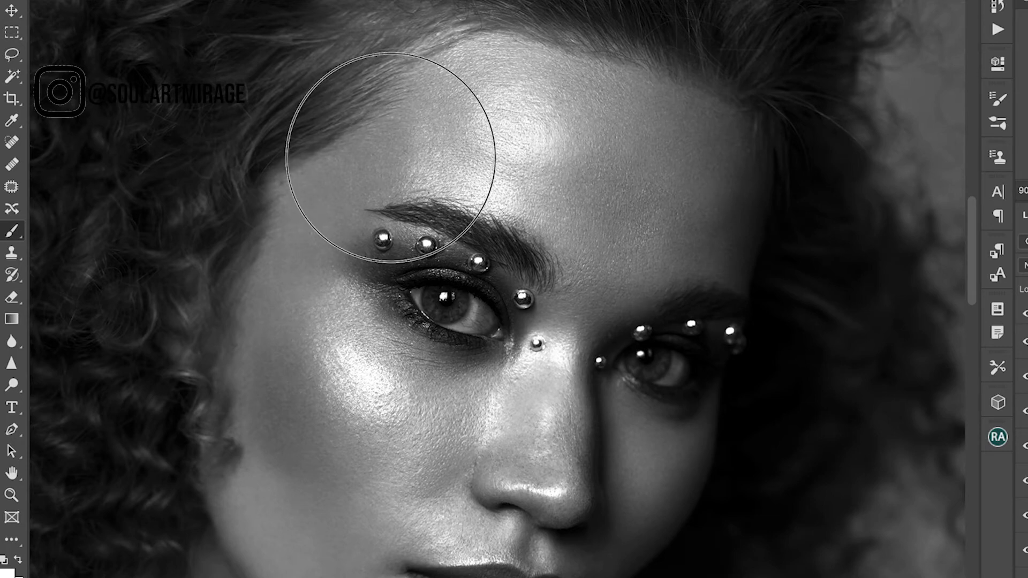
pyautogui.press('[')
pyautogui.press('[')
pyautogui.press('[')
pyautogui.press('[')
pyautogui.scroll(-5, 723, 111)
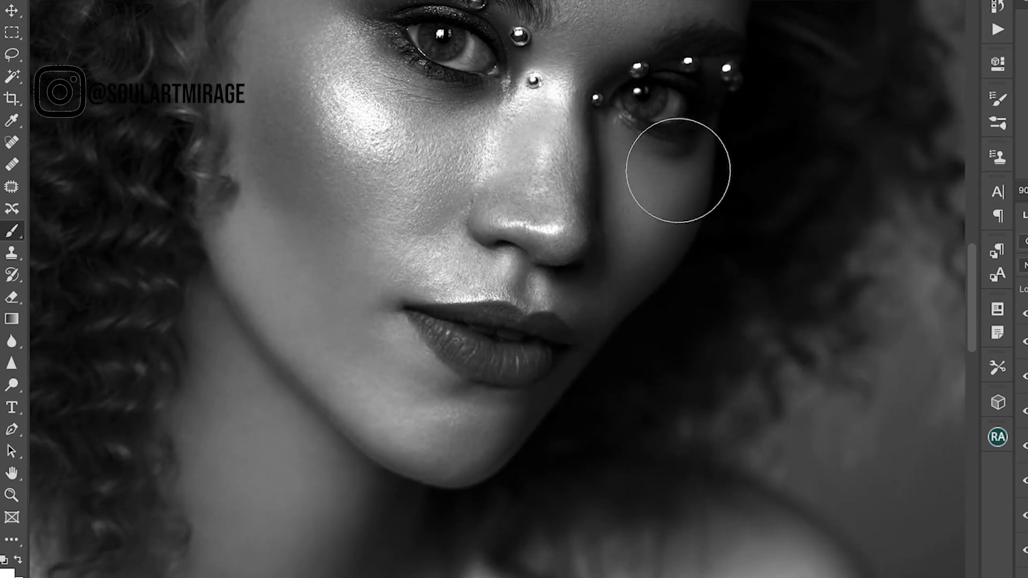
# Step: Touch up the tone at the bridge of the nose with an adjusted brush and shrink the brush for finer areas
pyautogui.click(33, 1)
pyautogui.click(162, 15)
pyautogui.click(554, 37)
pyautogui.press('[')
pyautogui.press('[')
pyautogui.press('[')
pyautogui.press('[')
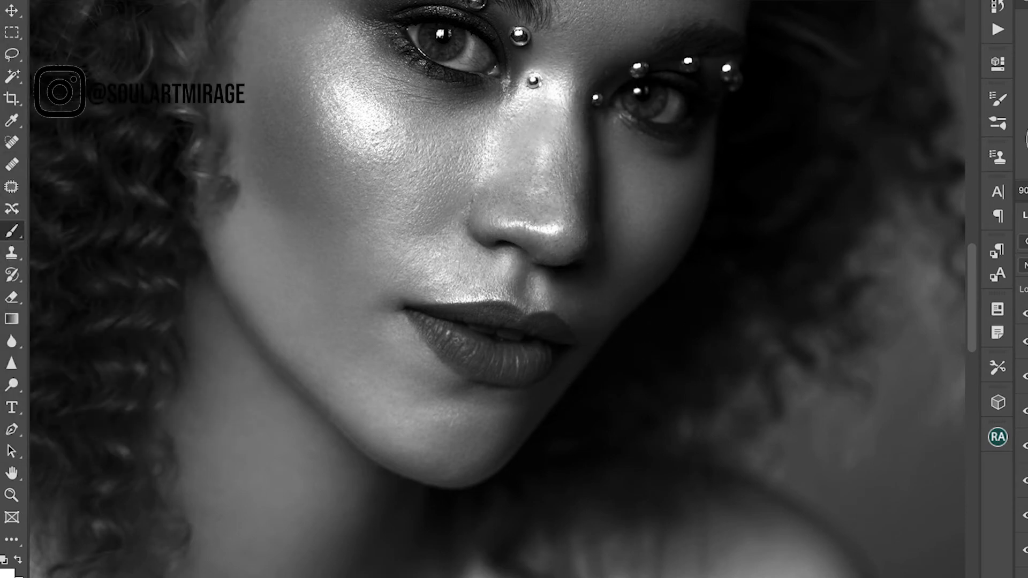
pyautogui.scroll(5, 656, 59)
pyautogui.scroll(-10, 829, 279)
pyautogui.scroll(4, 549, 338)
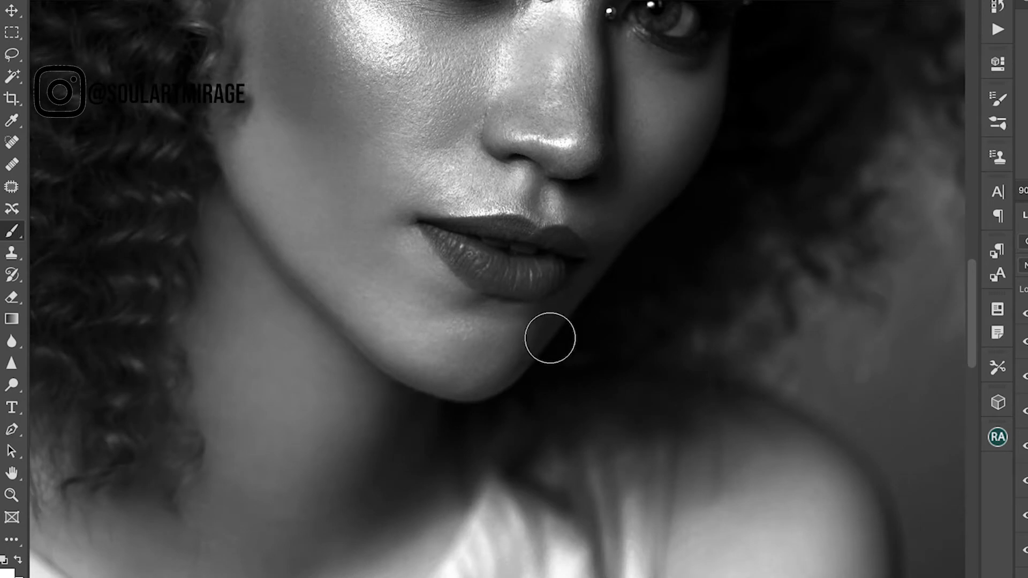
# Step: Smooth the shading along the jaw and neck with a larger brush, and compare it with the retouching layer hidden
pyautogui.click(48, 1)
pyautogui.click(294, 257)
pyautogui.moveTo(161, 14); pyautogui.dragTo(182, 14)
pyautogui.click(1026, 191)
pyautogui.click(48, 2)
pyautogui.click(311, 262)
pyautogui.click(1025, 342)
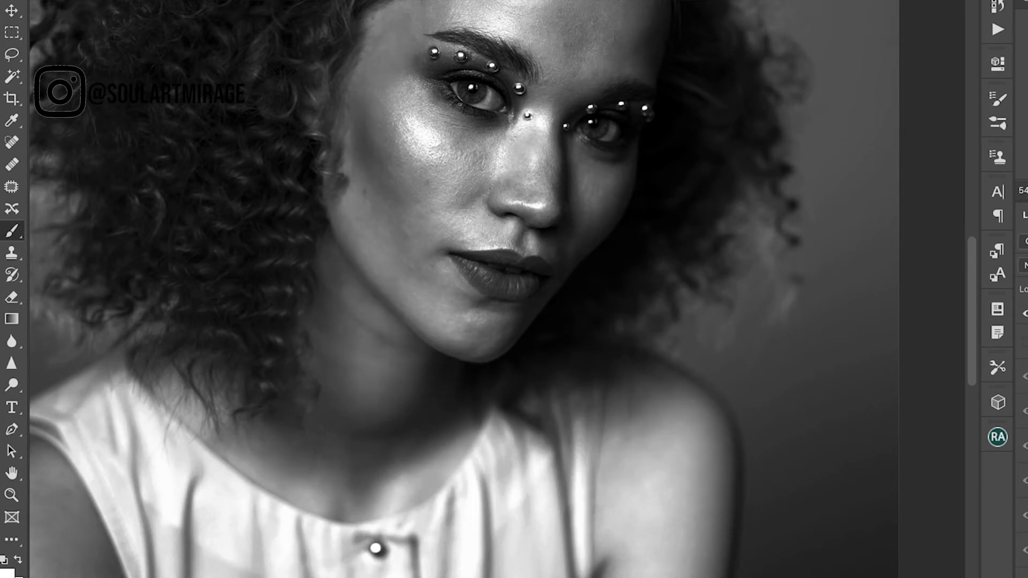
pyautogui.click(1025, 341)
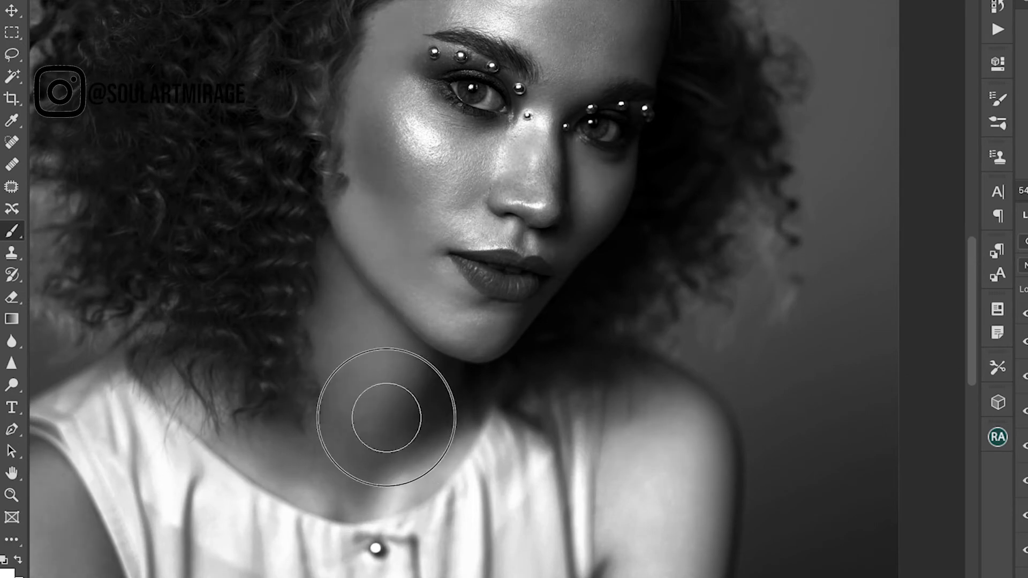
# Step: Enlarge the brush slightly and even out the shading on the shoulder beside the blouse
pyautogui.moveTo(393, 160); pyautogui.dragTo(428, 32)
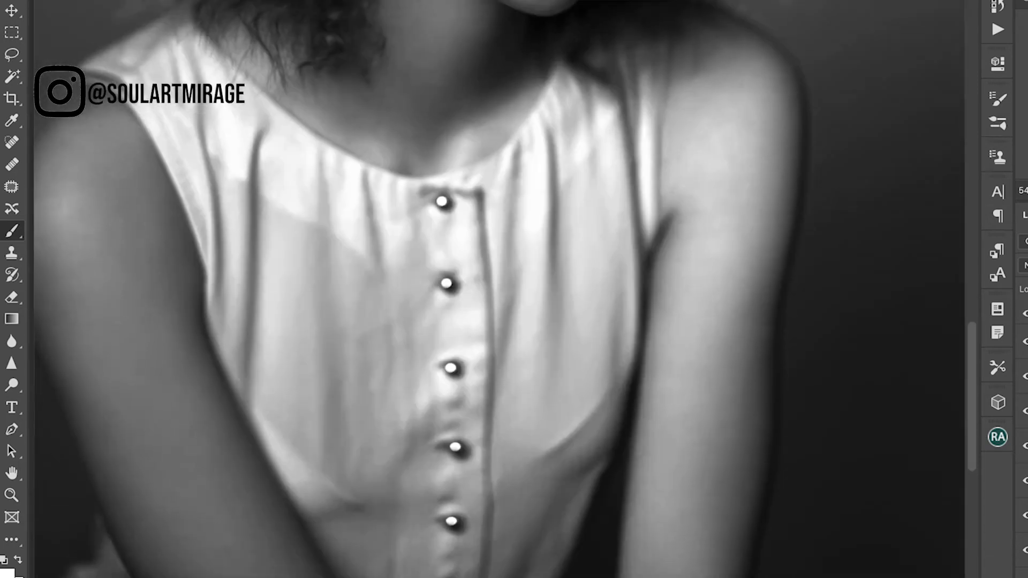
pyautogui.hotkey('ctrl', '0')
pyautogui.moveTo(972, 352); pyautogui.dragTo(971, 364)
pyautogui.click(48, 1)
pyautogui.moveTo(181, 15)
pyautogui.mouseDown()
pyautogui.moveTo(94, 14)
pyautogui.moveTo(187, 14)
pyautogui.mouseUp()
pyautogui.click(311, 374)
pyautogui.click(49, 1)
pyautogui.click(48, 2)
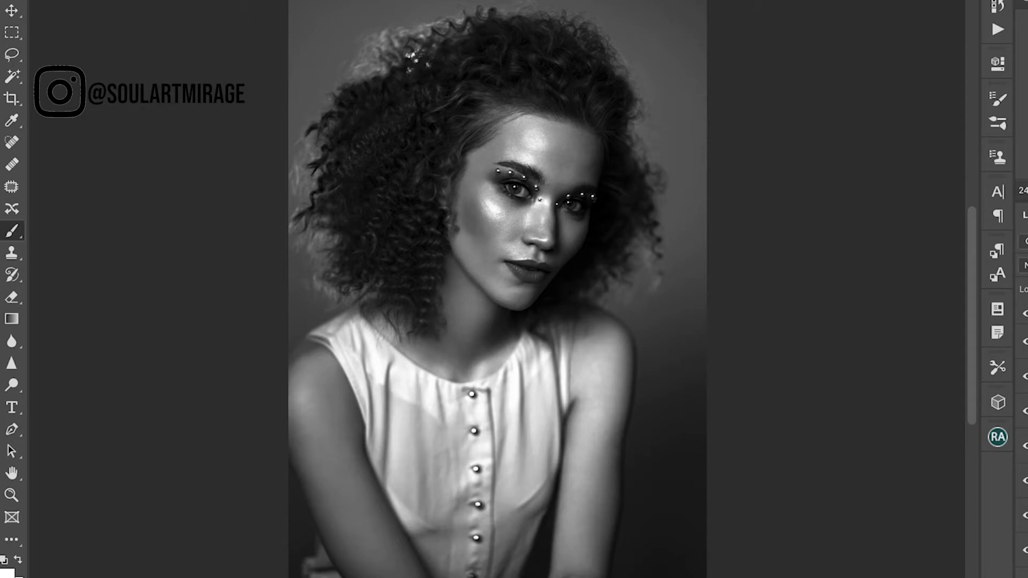
# Step: Toggle the black-and-white check layer to review the retouched portrait in colour, with a slightly smaller brush set
pyautogui.click(1026, 313)
pyautogui.click(1025, 313)
pyautogui.click(51, 0)
pyautogui.moveTo(187, 14); pyautogui.dragTo(175, 13)
pyautogui.press('Return')
pyautogui.click(1025, 314)
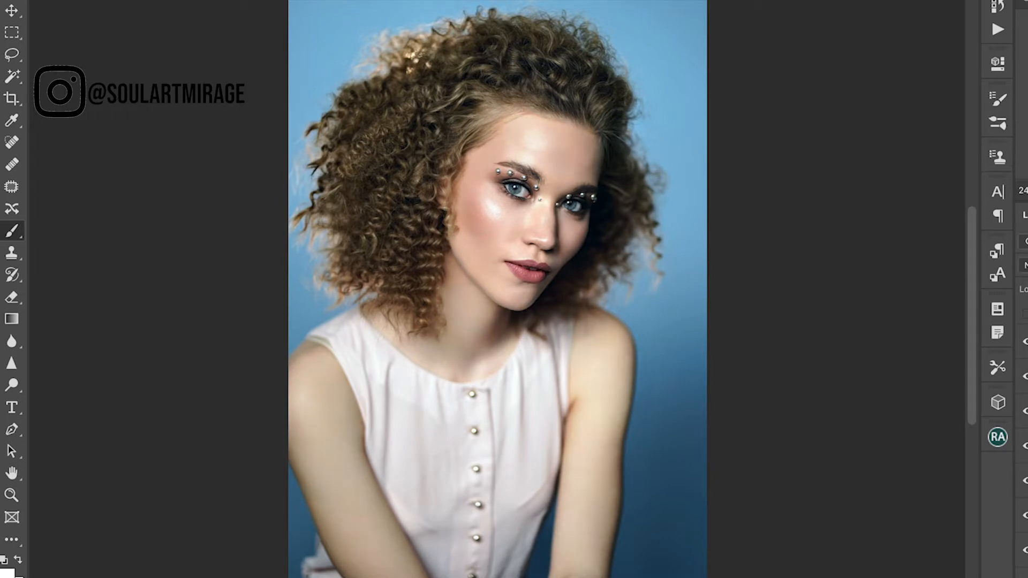
pyautogui.scroll(-2, 497, 297)
pyautogui.scroll(5, 501, 296)
pyautogui.hscroll(-2, 500, 297)
pyautogui.click(1026, 314)
# Step: Smooth the blotchy shading on the upper arm beside the blouse, and reduce the brush size for the forehead
pyautogui.hscroll(5, 500, 297)
pyautogui.scroll(2, 501, 297)
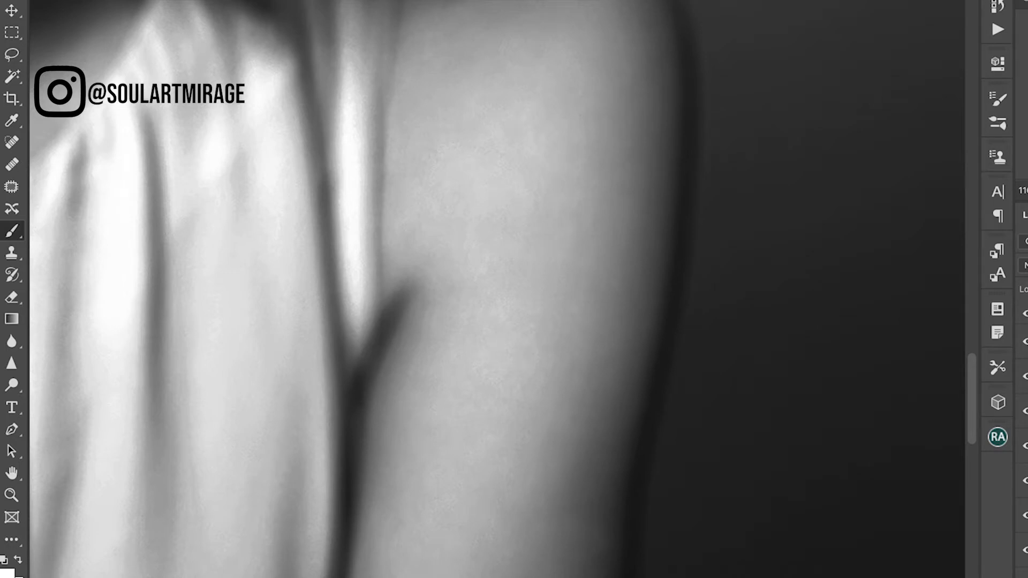
pyautogui.moveTo(460, 551); pyautogui.dragTo(460, 514)
pyautogui.scroll(-5, 461, 504)
pyautogui.scroll(5, 627, 83)
pyautogui.click(59, 1)
pyautogui.moveTo(122, 14); pyautogui.dragTo(101, 14)
pyautogui.press('Return')
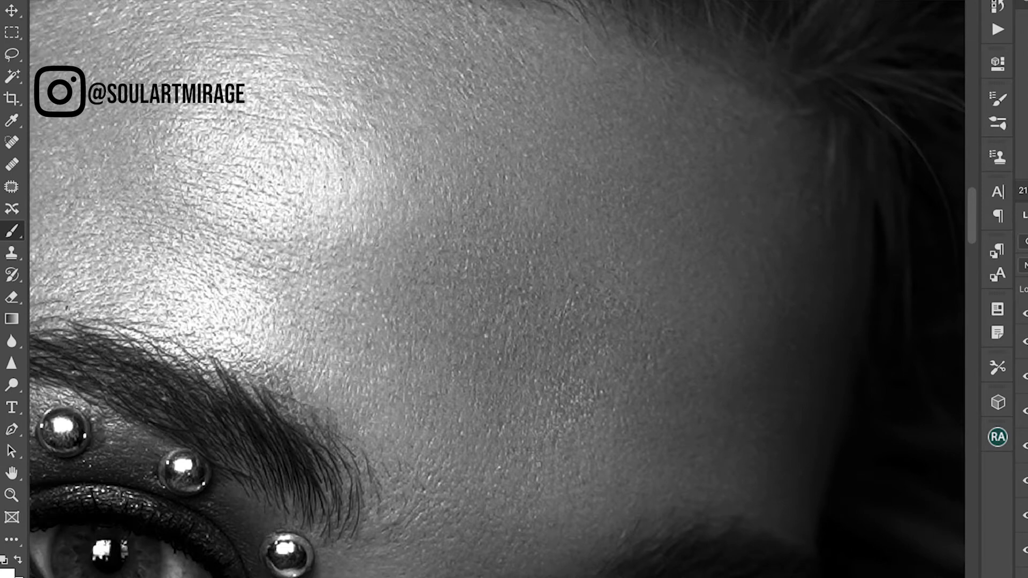
# Step: Examine the skin shading on the forehead, around the lips, and along the jaw and neck, and in the whole portrait
pyautogui.scroll(-4, 501, 303)
pyautogui.scroll(1, 501, 303)
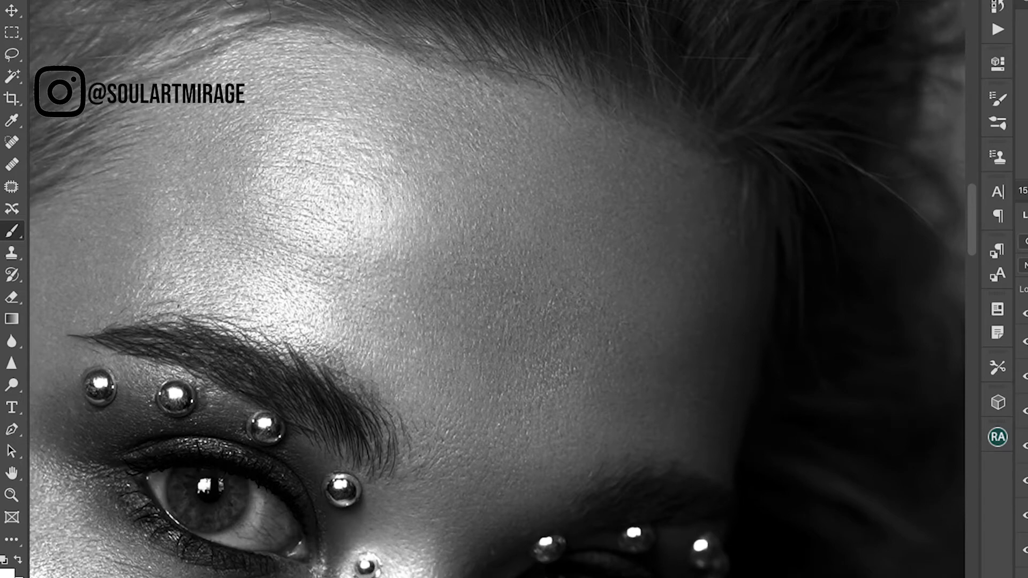
pyautogui.scroll(-10, 502, 303)
pyautogui.hscroll(-4, 501, 303)
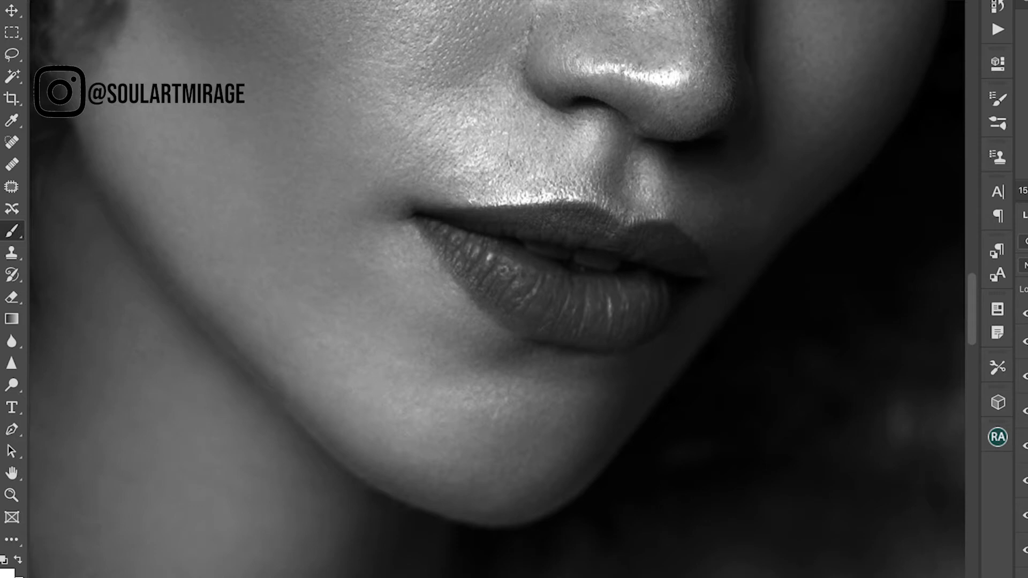
pyautogui.hscroll(-5, 498, 289)
pyautogui.scroll(-2, 498, 289)
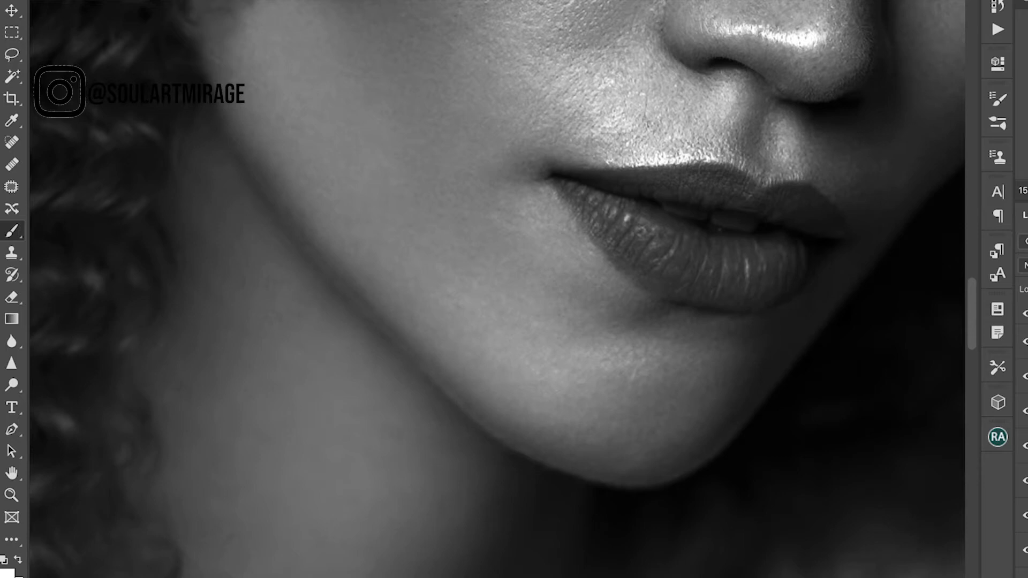
pyautogui.hotkey('ctrl', '-')
pyautogui.hotkey('ctrl', '-')
pyautogui.hotkey('ctrl', '-')
pyautogui.hotkey('ctrl', '-')
pyautogui.hotkey('ctrl', '-')
pyautogui.hotkey('ctrl', '-')
pyautogui.hotkey('ctrl', '-')
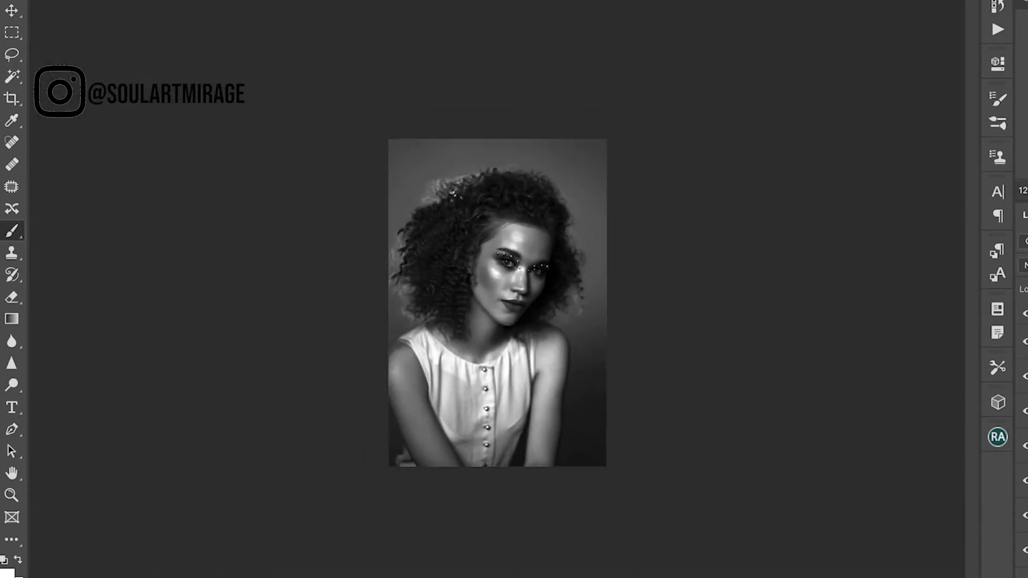
# Step: Even out the shading on the arm beside the blouse with a slightly larger soft brush at 0% hardness
pyautogui.scroll(10, 497, 302)
pyautogui.moveTo(530, 455); pyautogui.dragTo(464, 154)
pyautogui.scroll(6, 497, 302)
pyautogui.moveTo(578, 482); pyautogui.dragTo(384, 117)
pyautogui.click(53, 1)
pyautogui.moveTo(101, 15); pyautogui.dragTo(110, 15)
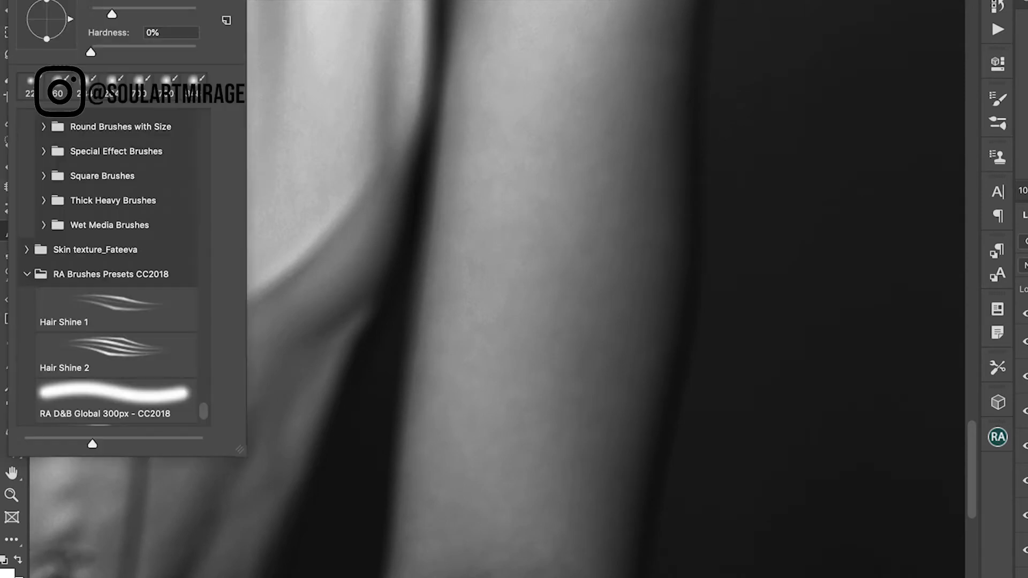
pyautogui.press('Return')
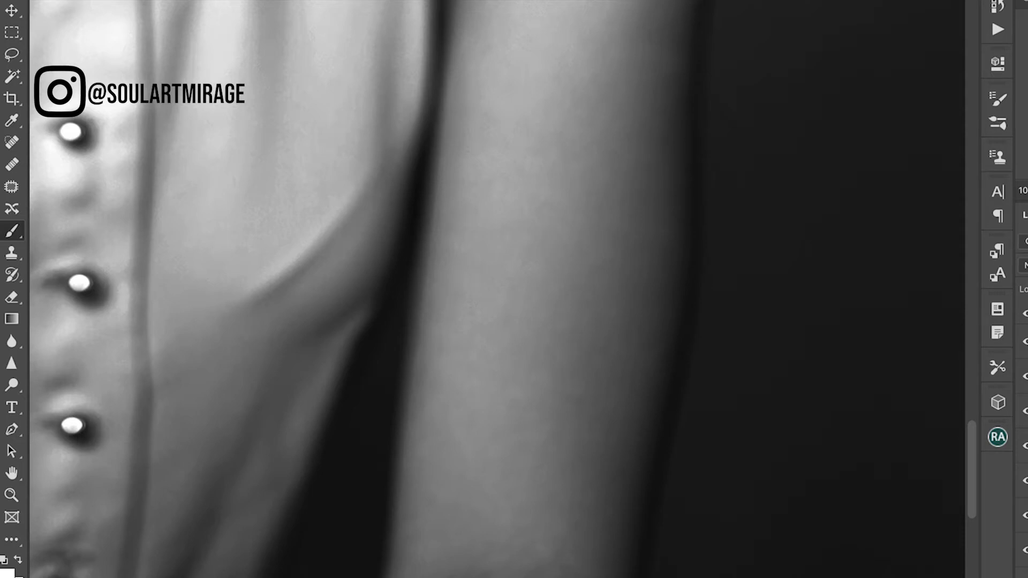
pyautogui.scroll(-12, 497, 302)
pyautogui.scroll(5, 497, 303)
# Step: Enlarge the brush considerably and turn off the black-and-white check view to show the portrait in colour
pyautogui.click(53, 0)
pyautogui.moveTo(110, 14); pyautogui.dragTo(184, 15)
pyautogui.press('Return')
pyautogui.click(1025, 341)
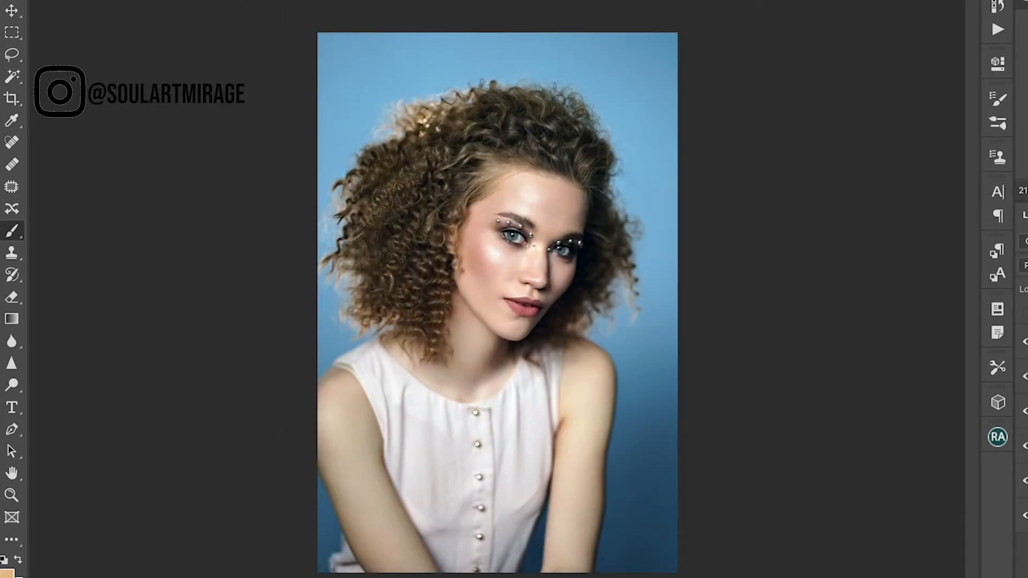
# Step: Add a Hue/Saturation adjustment targeting Yellows, with Saturation and Lightness at +100 and the lower range narrowed to 30°/46°
pyautogui.click(760, 134)
pyautogui.click(760, 160)
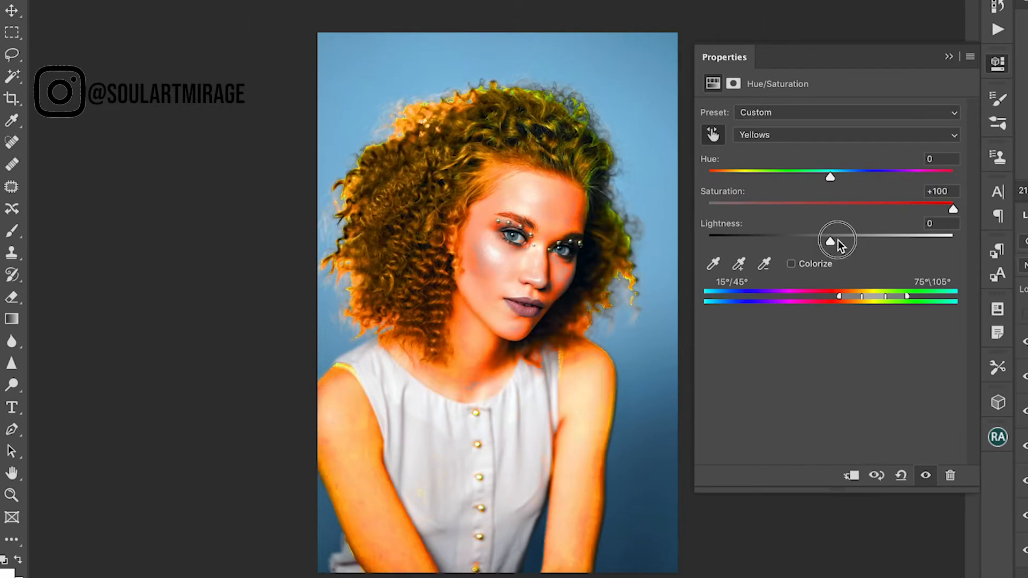
pyautogui.moveTo(831, 242); pyautogui.dragTo(956, 242)
pyautogui.moveTo(841, 297)
pyautogui.mouseDown()
pyautogui.moveTo(885, 297)
pyautogui.moveTo(850, 297)
pyautogui.mouseUp()
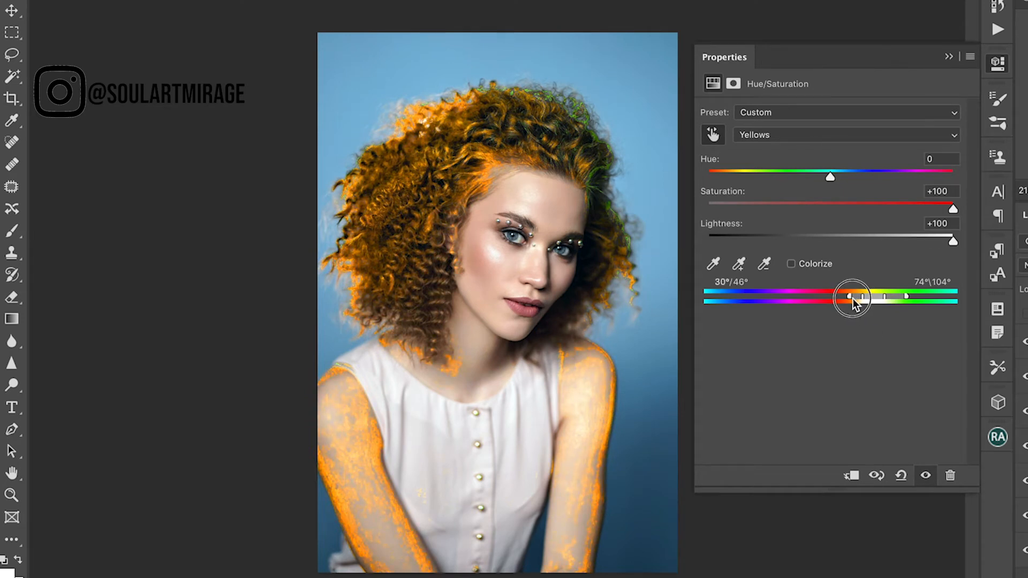
# Step: Shift the Yellows hue to -11, return Saturation and Lightness to 0, and nudge the hue slightly lower
pyautogui.moveTo(831, 177); pyautogui.dragTo(819, 187)
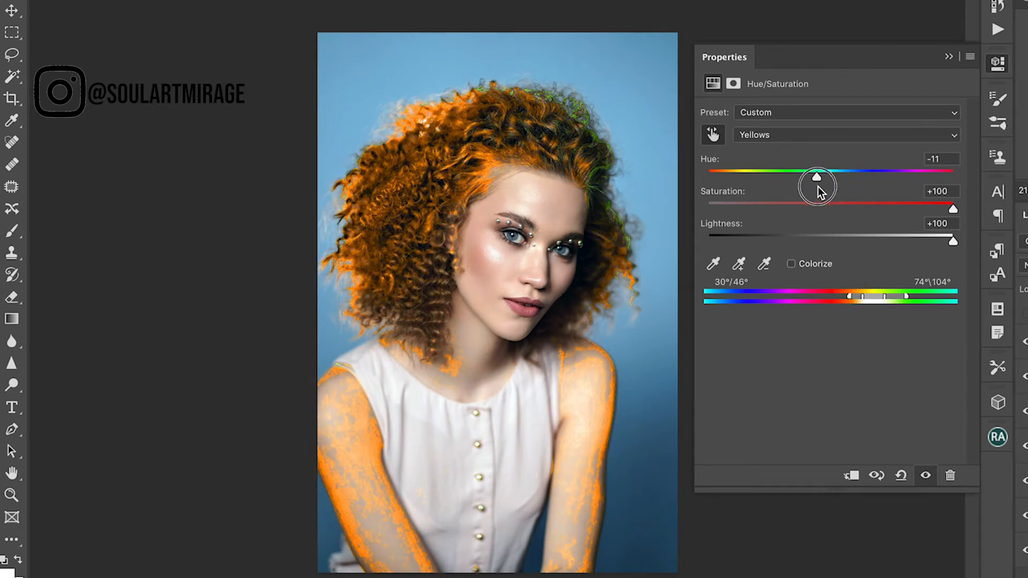
pyautogui.click(941, 191)
pyautogui.write('0')
pyautogui.press('Tab')
pyautogui.write('0')
pyautogui.press('Return')
pyautogui.scroll(5, 466, 329)
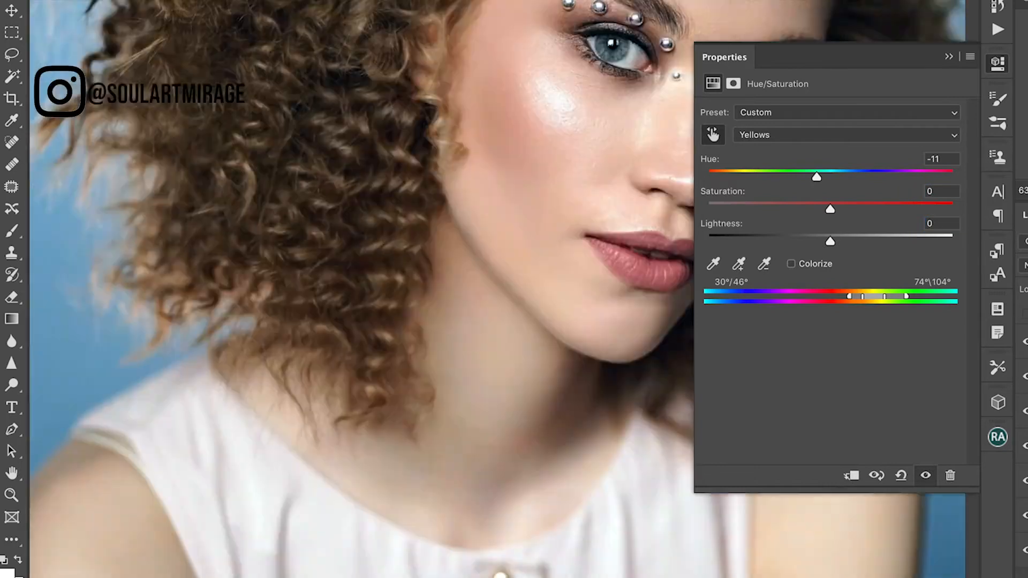
pyautogui.scroll(-10, 466, 329)
pyautogui.hscroll(-5, 466, 329)
pyautogui.moveTo(816, 177); pyautogui.dragTo(812, 177)
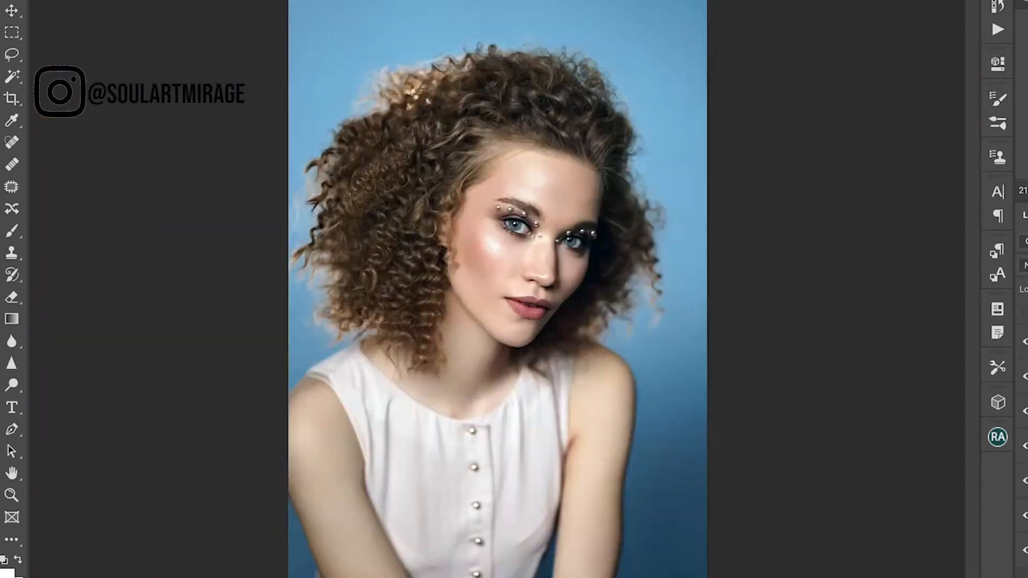
# Step: Add another Hue/Saturation adjustment targeting Reds on the neck, with Saturation and Lightness at +100 and the range narrowed to 341°/351° and 18°\24°
pyautogui.hotkey('ctrl', '-')
pyautogui.hotkey('ctrl', '+')
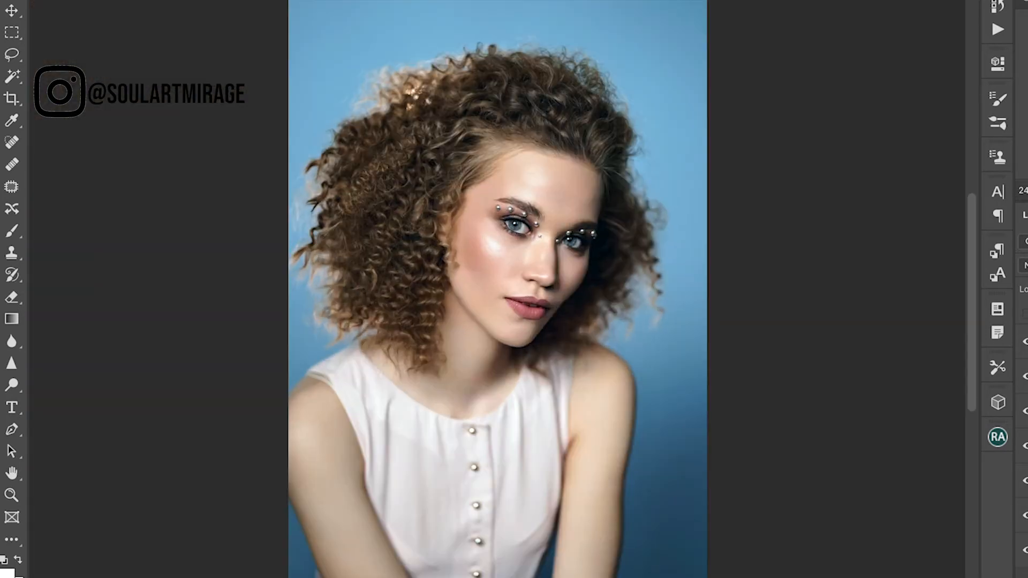
pyautogui.scroll(5, 533, 306)
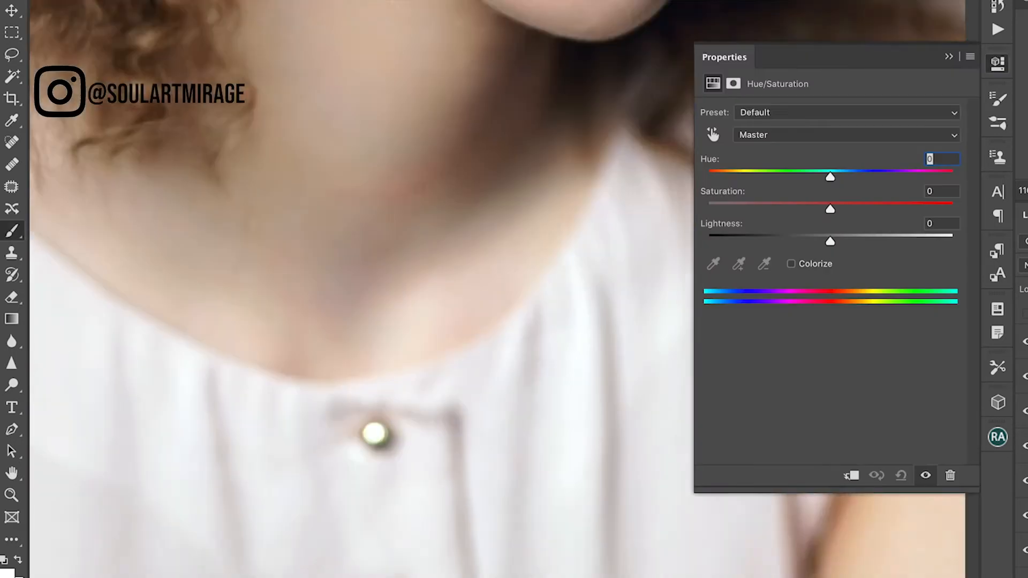
pyautogui.moveTo(496, 275); pyautogui.dragTo(985, 214)
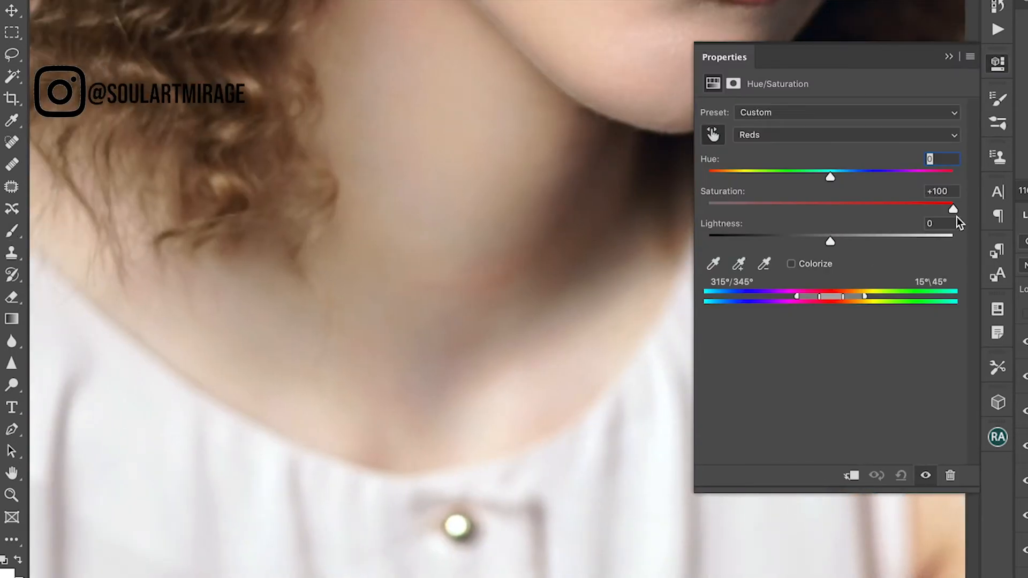
pyautogui.moveTo(830, 242); pyautogui.dragTo(951, 239)
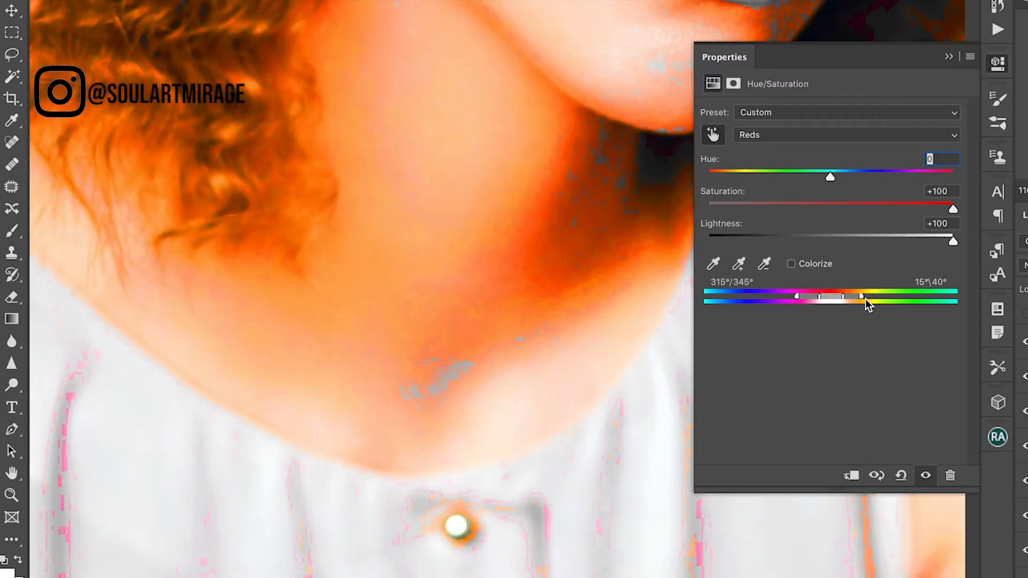
pyautogui.moveTo(856, 297)
pyautogui.mouseDown()
pyautogui.moveTo(826, 319)
pyautogui.moveTo(825, 301)
pyautogui.moveTo(812, 301)
pyautogui.moveTo(849, 298)
pyautogui.mouseUp()
# Step: Return the Reds Saturation and Lightness to 0 and set their Hue to +8
pyautogui.moveTo(830, 176); pyautogui.dragTo(844, 176)
pyautogui.press('Tab')
pyautogui.write('0')
pyautogui.press('Tab')
pyautogui.write('0')
pyautogui.moveTo(843, 177); pyautogui.dragTo(828, 241)
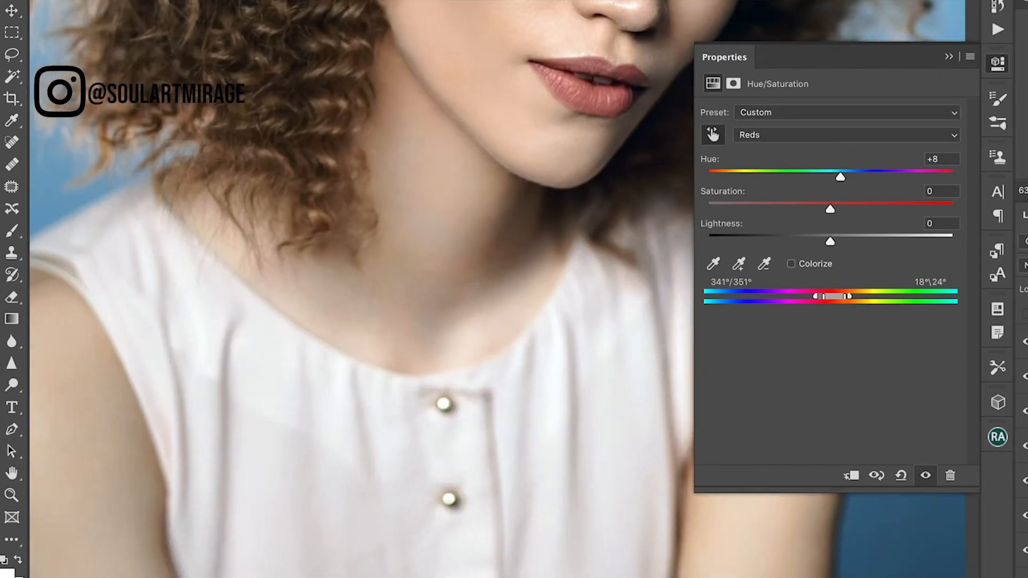
# Step: Set the Reds hue to +10 and compare the portrait with the adjustment hidden and shown
pyautogui.moveTo(841, 176); pyautogui.dragTo(842, 176)
pyautogui.scroll(-8, 490, 321)
pyautogui.click(925, 475)
pyautogui.click(926, 475)
pyautogui.scroll(5, 487, 311)
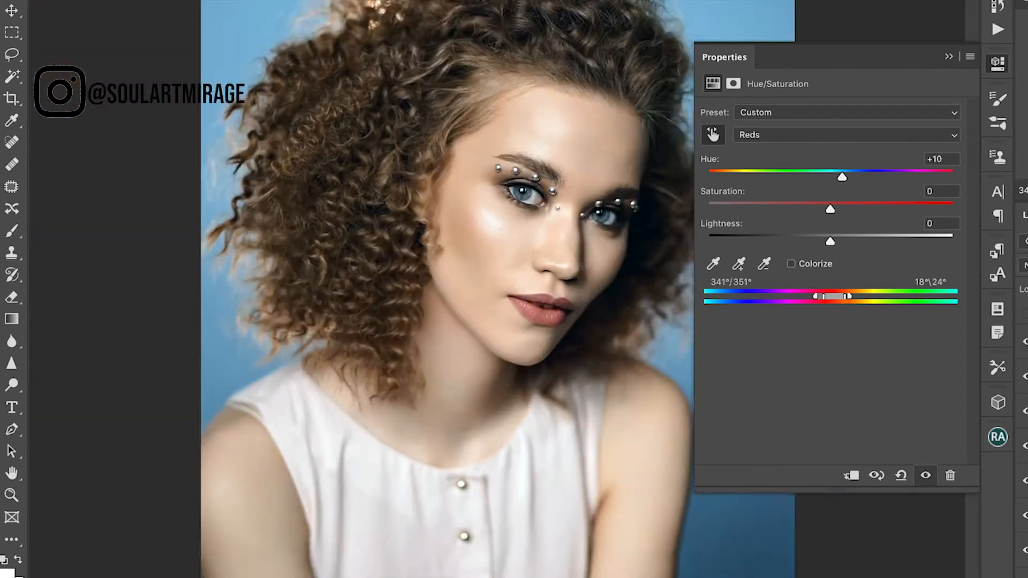
pyautogui.click(926, 475)
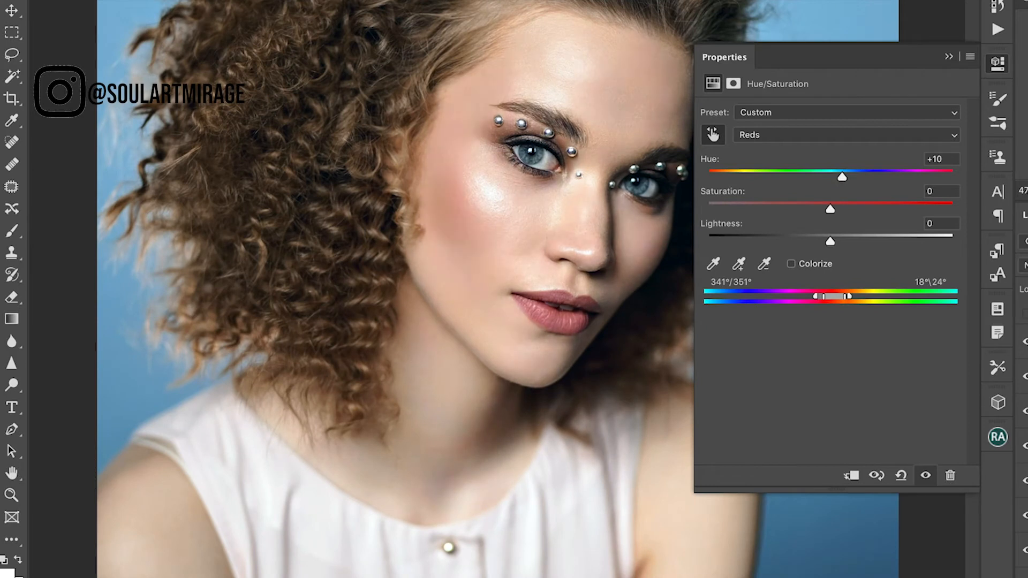
# Step: Ready the Brush with the default colours swapped and examine the corrected skin on the neck and jaw
pyautogui.press('b')
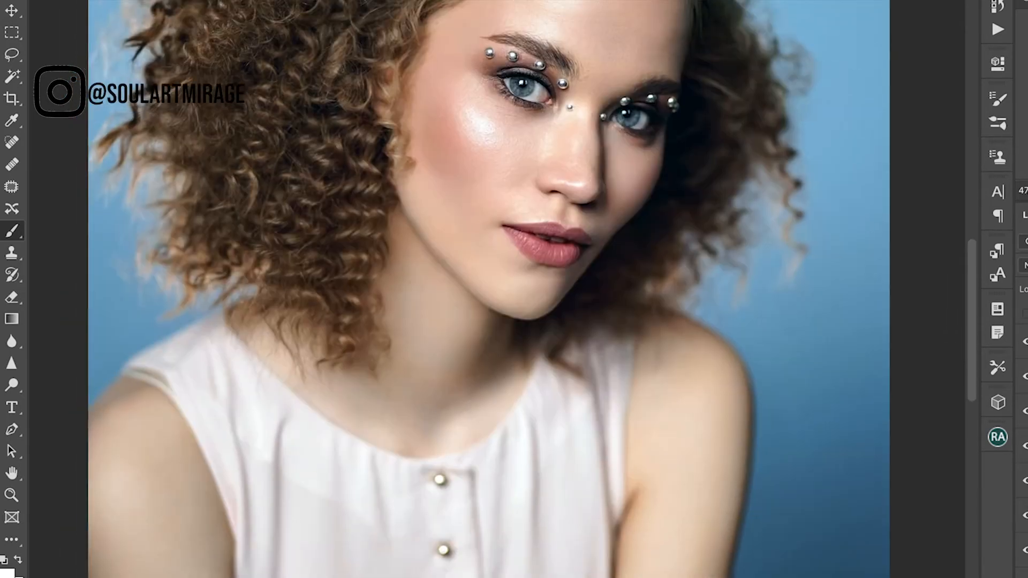
pyautogui.hscroll(-1, 491, 289)
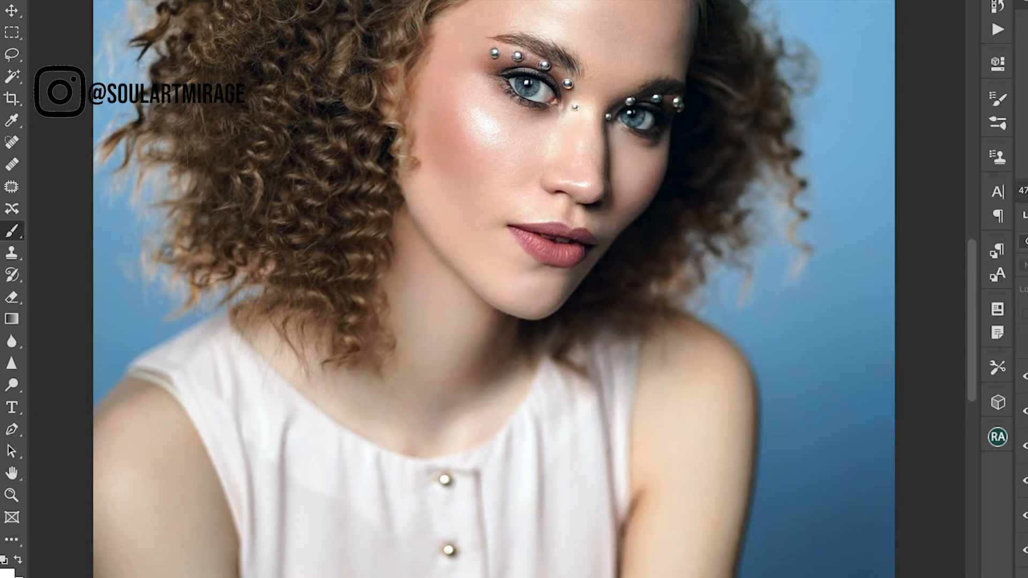
pyautogui.press('d')
pyautogui.press('x')
pyautogui.scroll(6, 496, 301)
pyautogui.scroll(-2, 496, 299)
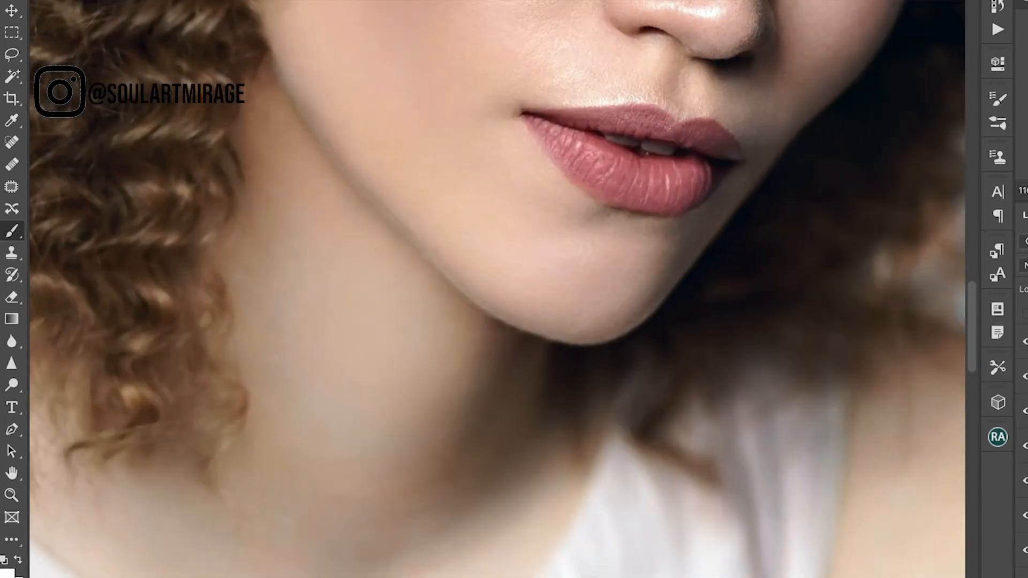
pyautogui.scroll(-3, 497, 300)
pyautogui.hotkey('ctrl', '0')
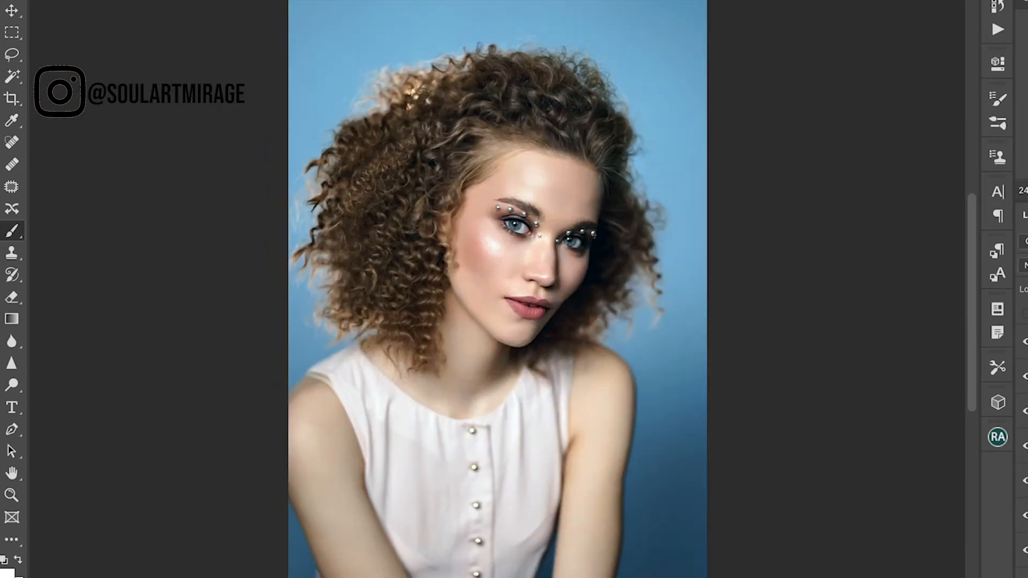
# Step: Group the retouching layers and toggle the group's visibility to compare before and after
pyautogui.keyDown('shift'); pyautogui.click(1027, 550); pyautogui.keyUp('shift')
pyautogui.hotkey('ctrl', 'g')
pyautogui.click(1025, 335)
pyautogui.click(1025, 334)
pyautogui.click(1026, 334)
pyautogui.click(1026, 335)
pyautogui.click(1027, 335)
# Step: Lower the hue of the Yellows Hue/Saturation adjustment slightly and check the skin on the full portrait and up close
pyautogui.click(1027, 363)
pyautogui.click(997, 63)
pyautogui.click(834, 136)
pyautogui.click(836, 159)
pyautogui.moveTo(811, 178); pyautogui.dragTo(808, 178)
pyautogui.click(998, 62)
pyautogui.scroll(8, 452, 455)
pyautogui.hotkey('ctrl', '0')
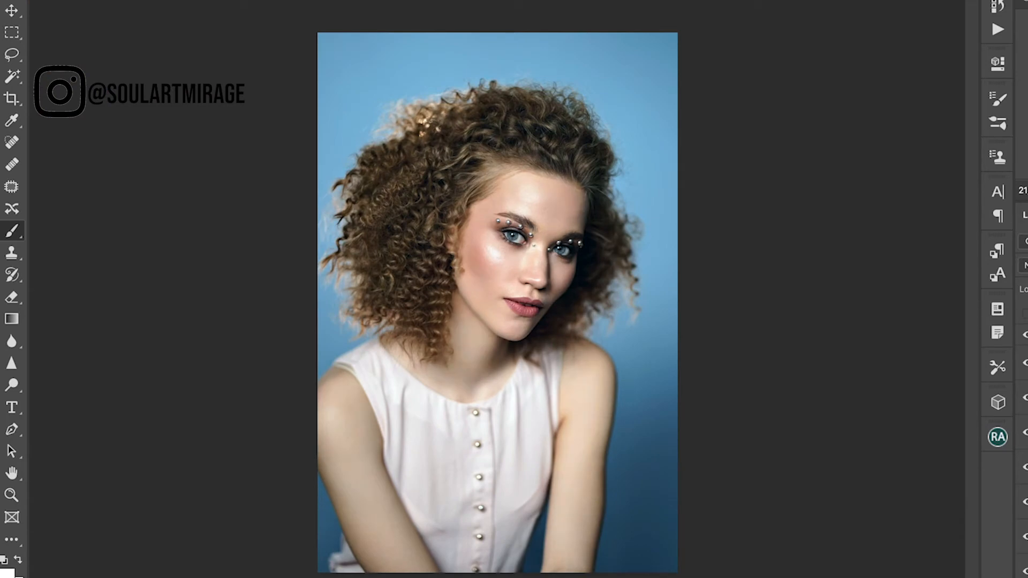
pyautogui.scroll(10, 498, 302)
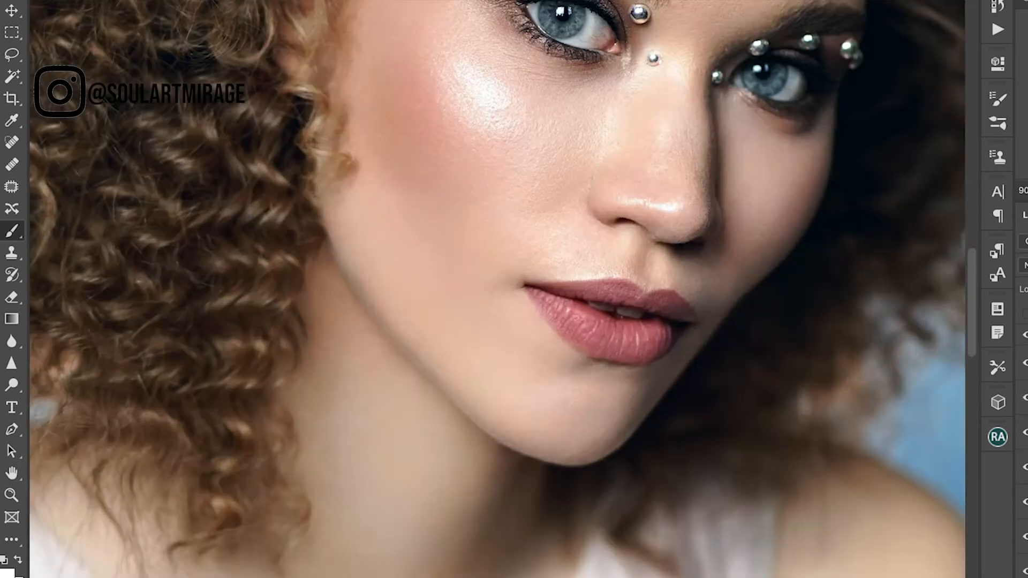
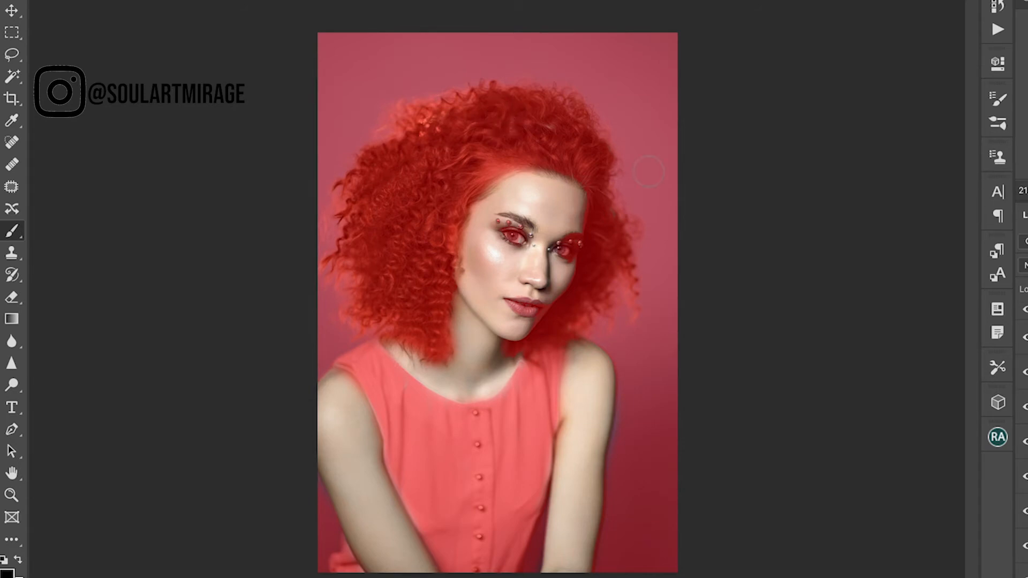
# Step: Reduce the brush size and erase the Quick Mask overlay from the skin around the mouth, jaw and shaded cheek
pyautogui.click(46, 1)
pyautogui.moveTo(183, 14); pyautogui.dragTo(189, 13)
pyautogui.click(332, 166)
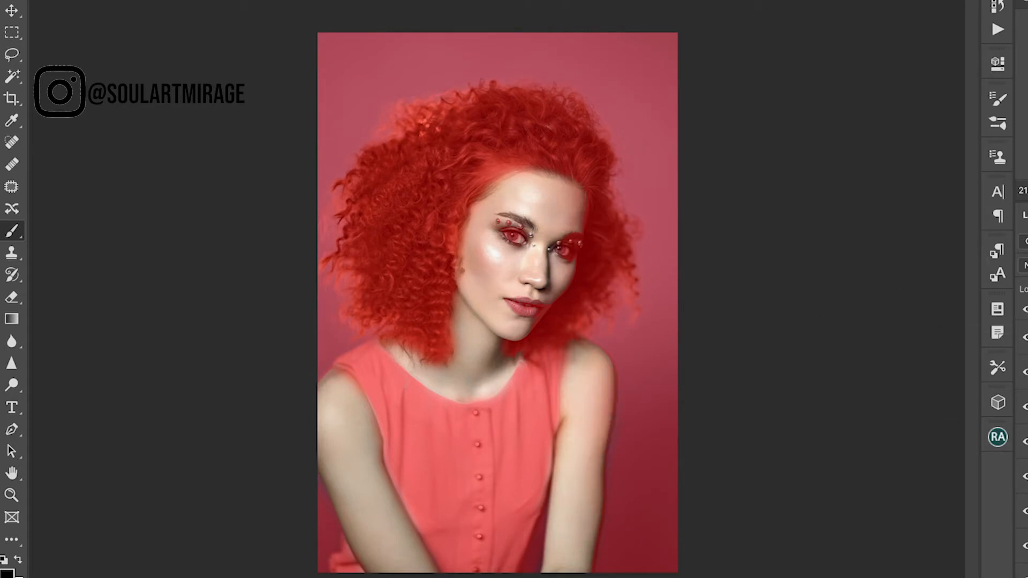
pyautogui.press('q')
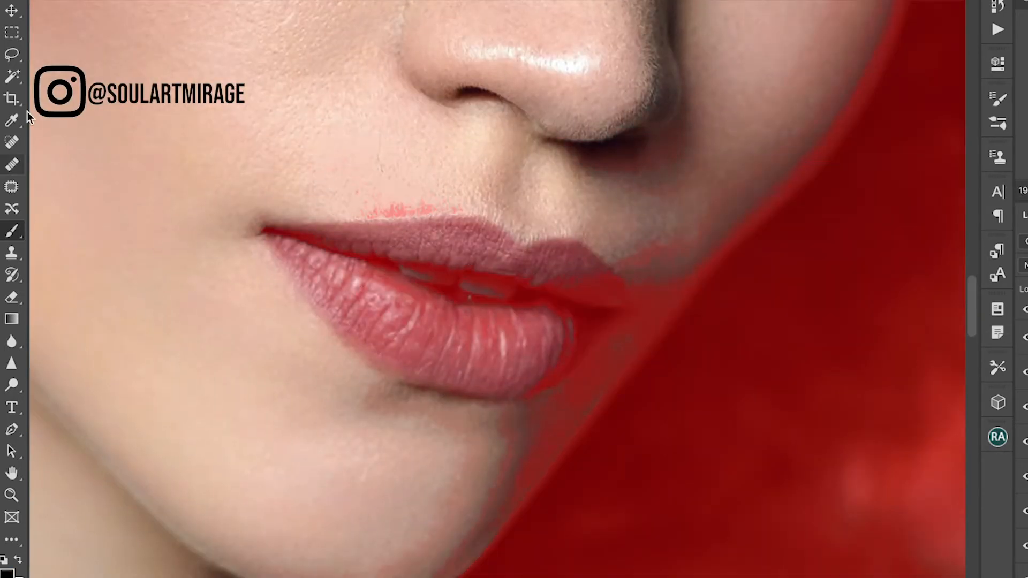
pyautogui.click(33, 1)
pyautogui.moveTo(188, 13); pyautogui.dragTo(132, 14)
pyautogui.click(19, 559)
pyautogui.moveTo(494, 475); pyautogui.dragTo(509, 431)
pyautogui.moveTo(645, 236); pyautogui.dragTo(786, 104)
pyautogui.moveTo(658, 155); pyautogui.dragTo(379, 170)
pyautogui.moveTo(671, 253); pyautogui.dragTo(501, 496)
pyautogui.moveTo(469, 297); pyautogui.dragTo(731, 85)
pyautogui.moveTo(514, 455); pyautogui.dragTo(763, 169)
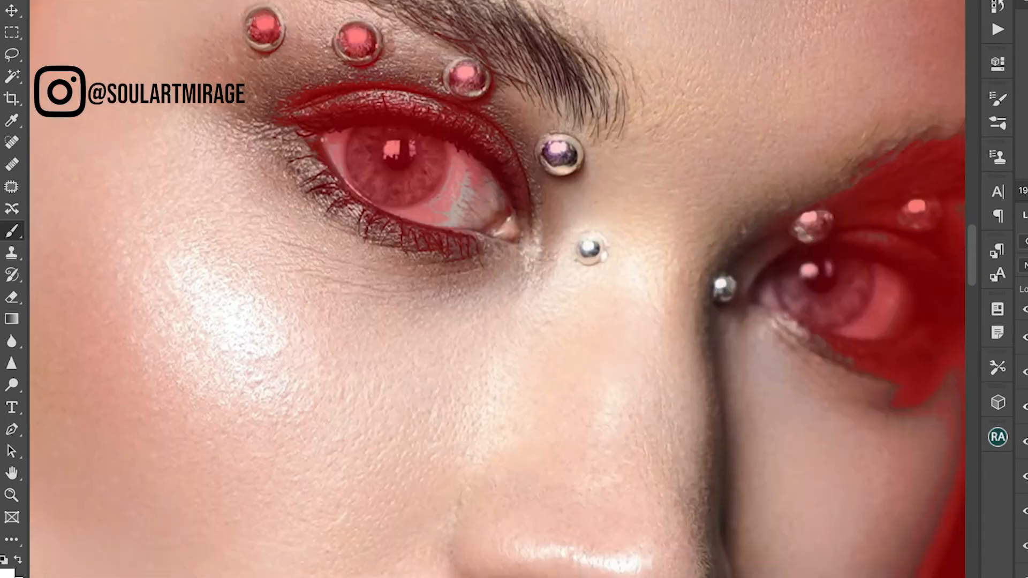
# Step: Paint the Quick Mask over the inner eye corner, the pearl beside it and the gaps around the other eye
pyautogui.press('x')
pyautogui.moveTo(431, 161)
pyautogui.mouseDown()
pyautogui.moveTo(465, 209)
pyautogui.moveTo(490, 207)
pyautogui.moveTo(425, 188)
pyautogui.mouseUp()
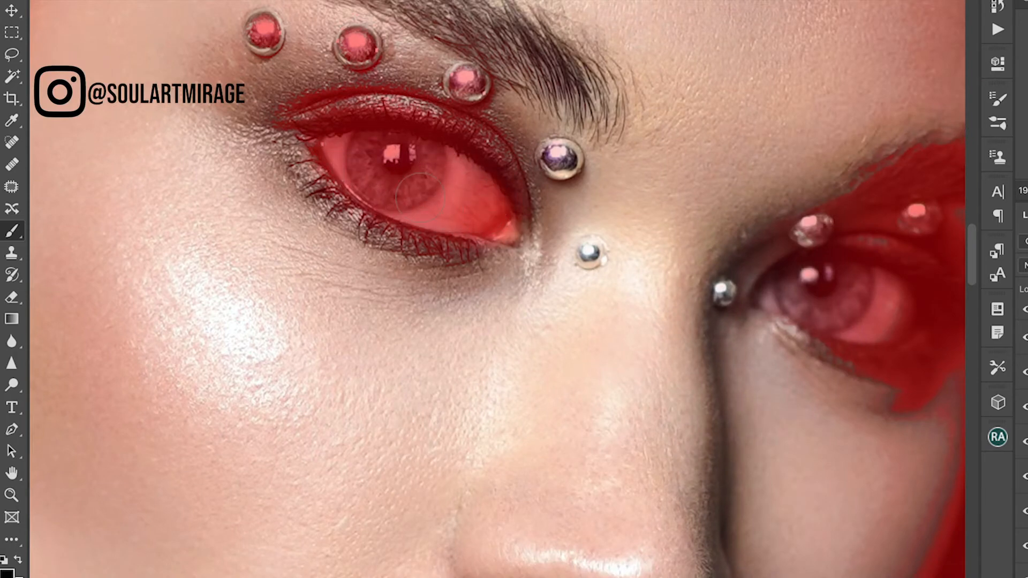
pyautogui.click(560, 158)
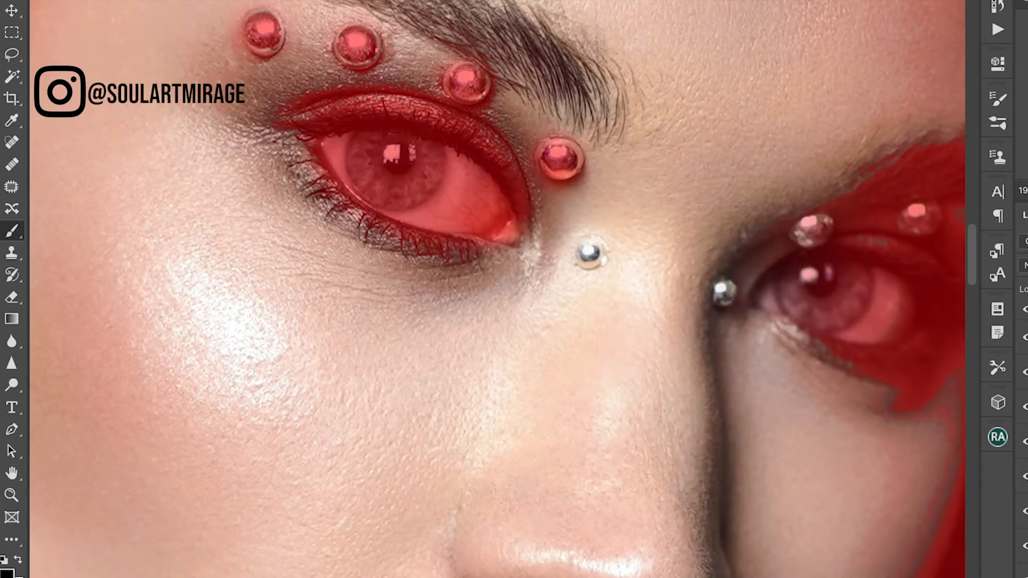
pyautogui.moveTo(826, 276); pyautogui.dragTo(793, 303)
pyautogui.moveTo(857, 300)
pyautogui.mouseDown()
pyautogui.moveTo(410, 138)
pyautogui.moveTo(445, 313)
pyautogui.mouseUp()
# Step: Touch up the Quick Mask around the small pearl at the bridge of the nose, alternating black and white
pyautogui.press('x')
pyautogui.click(558, 269)
pyautogui.hotkey('ctrl', 'z')
pyautogui.click(586, 251)
pyautogui.press('x')
pyautogui.click(588, 248)
pyautogui.press('x')
pyautogui.click(541, 244)
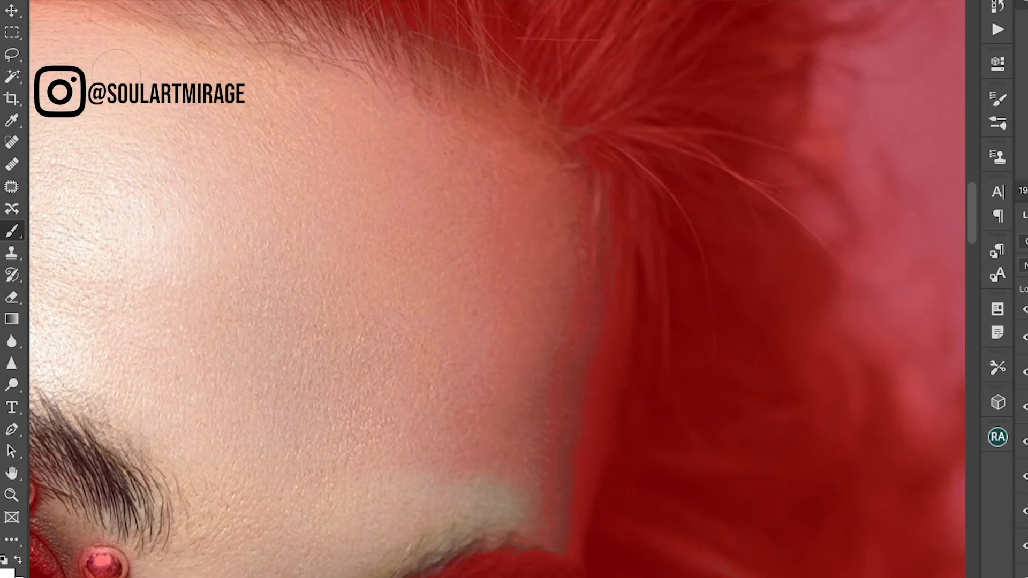
# Step: Enlarge the brush and erase the Quick Mask overlay from the forehead and temple
pyautogui.click(42, 1)
pyautogui.moveTo(132, 13); pyautogui.dragTo(169, 13)
pyautogui.moveTo(495, 214)
pyautogui.mouseDown()
pyautogui.moveTo(500, 315)
pyautogui.moveTo(290, 413)
pyautogui.mouseUp()
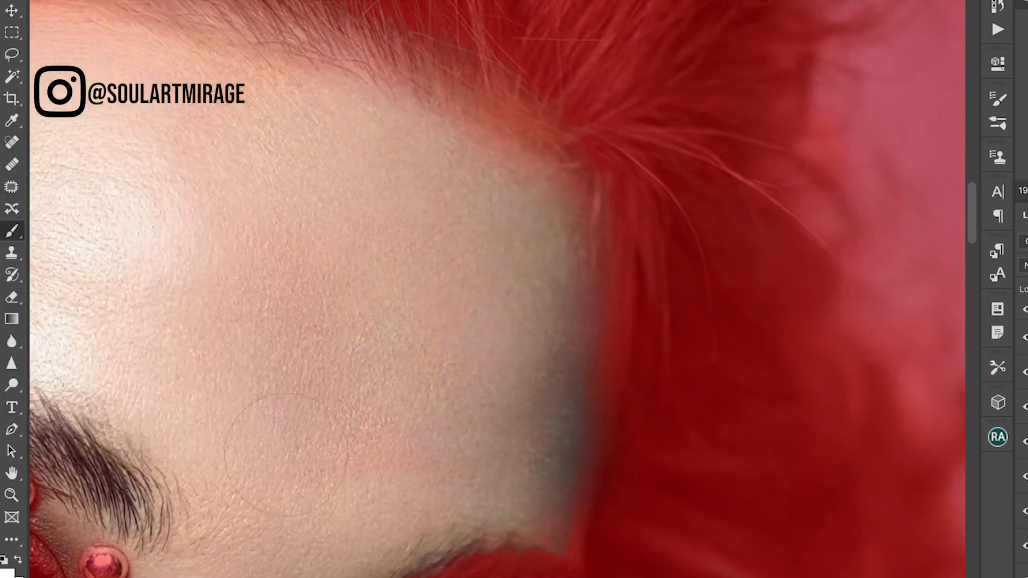
pyautogui.moveTo(557, 321); pyautogui.dragTo(623, 492)
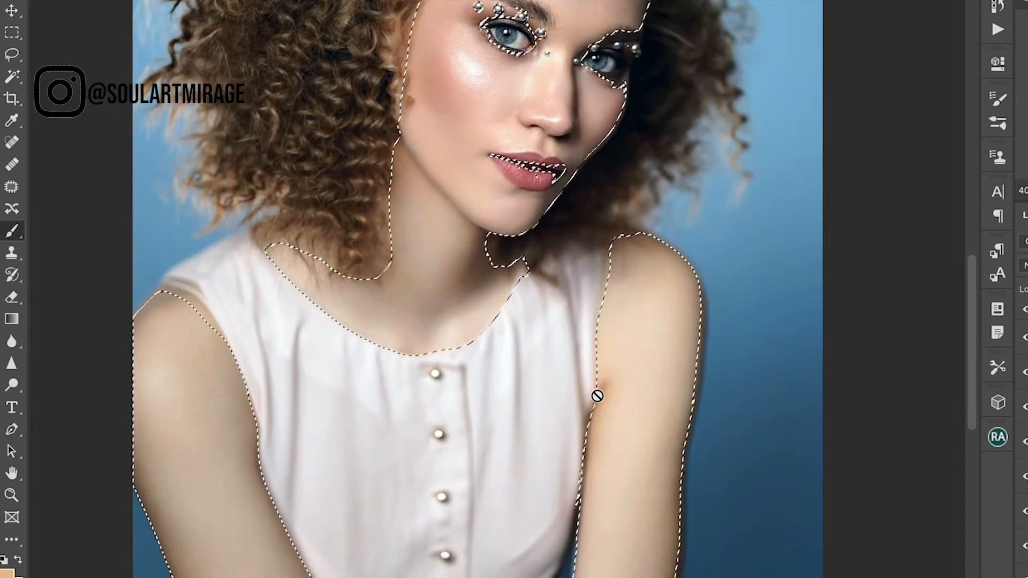
# Step: Refine the Quick Mask along the arm and neck edges, and paint it over the lips
pyautogui.press('q')
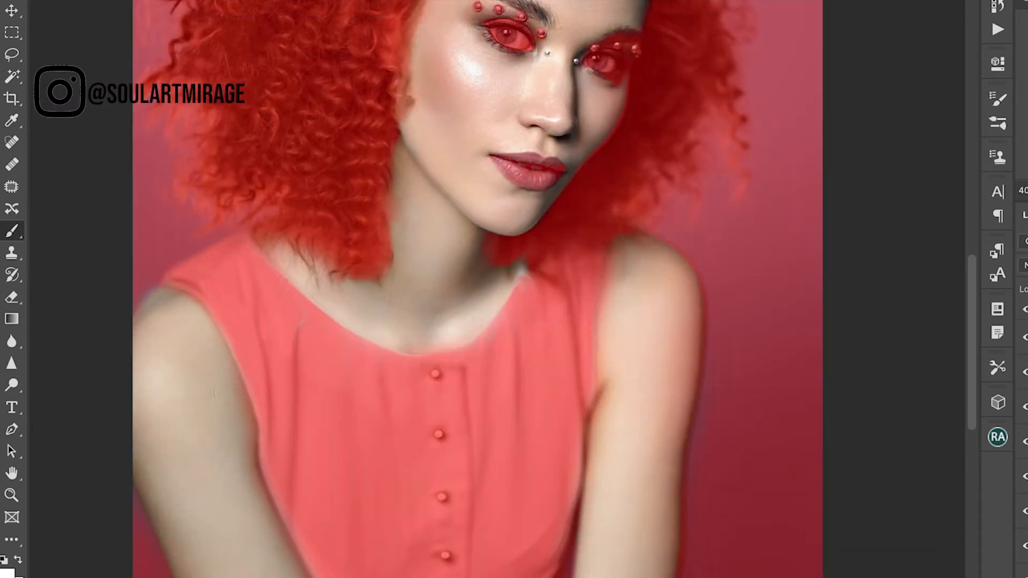
pyautogui.click(18, 561)
pyautogui.moveTo(588, 399)
pyautogui.mouseDown()
pyautogui.moveTo(581, 330)
pyautogui.moveTo(581, 379)
pyautogui.moveTo(619, 356)
pyautogui.moveTo(674, 385)
pyautogui.moveTo(664, 452)
pyautogui.moveTo(609, 380)
pyautogui.mouseUp()
pyautogui.click(18, 559)
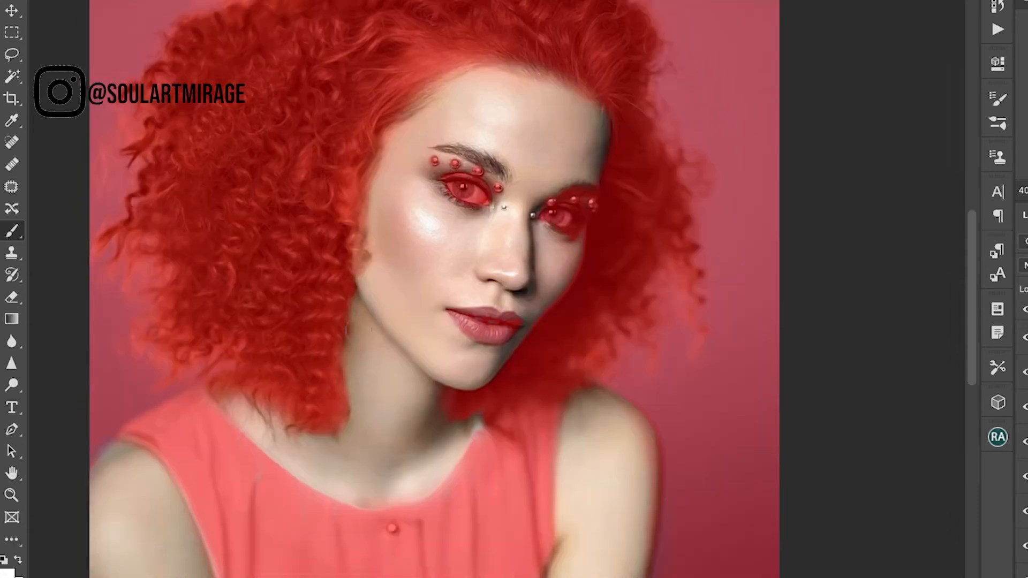
pyautogui.moveTo(271, 456); pyautogui.dragTo(237, 395)
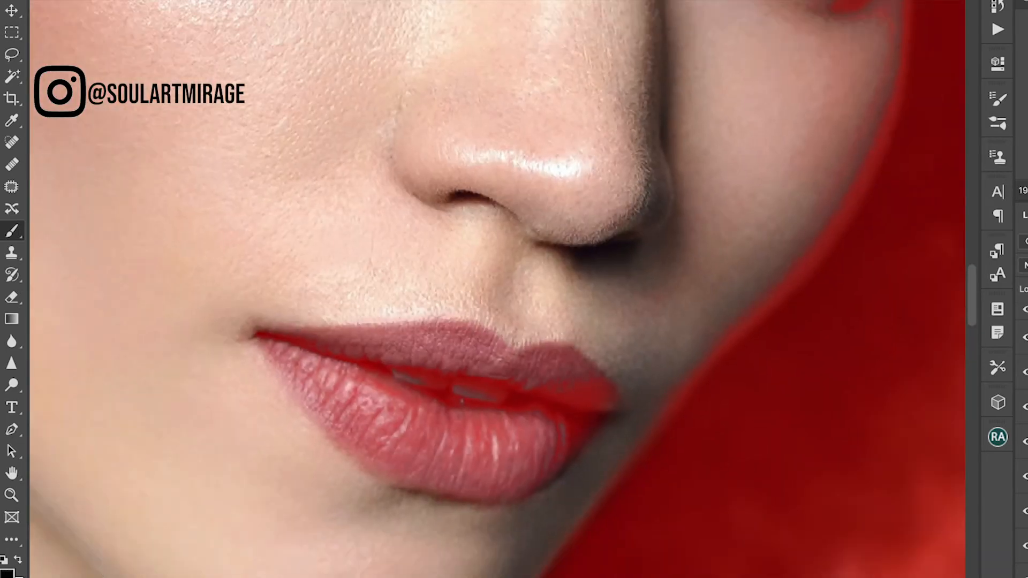
pyautogui.rightClick(356, 344)
pyautogui.moveTo(356, 344)
pyautogui.mouseDown()
pyautogui.moveTo(512, 452)
pyautogui.moveTo(310, 348)
pyautogui.moveTo(574, 413)
pyautogui.mouseUp()
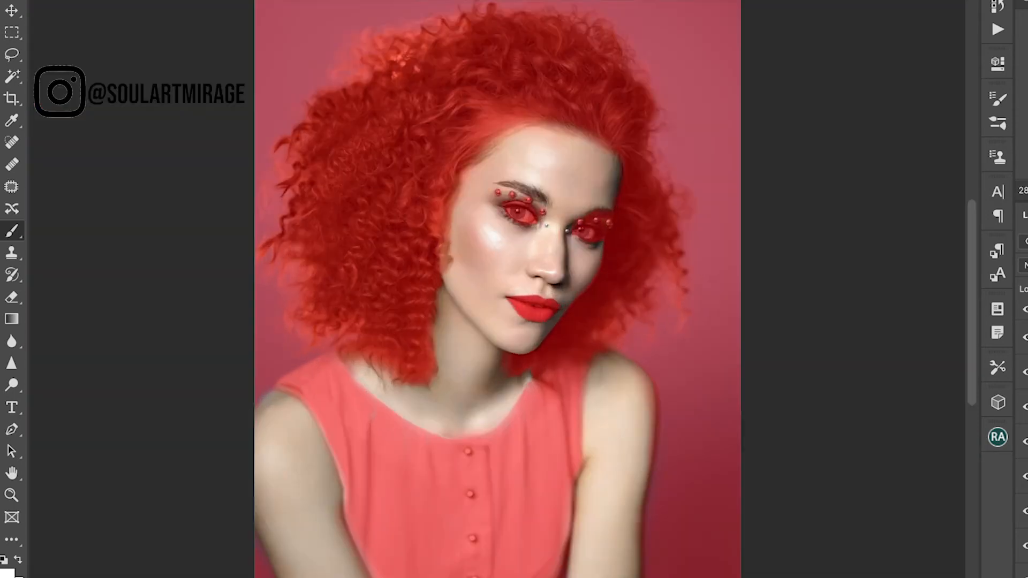
# Step: Convert the Quick Mask into a selection and add a peach-orange Gradient Map adjustment for the skin
pyautogui.press('q')
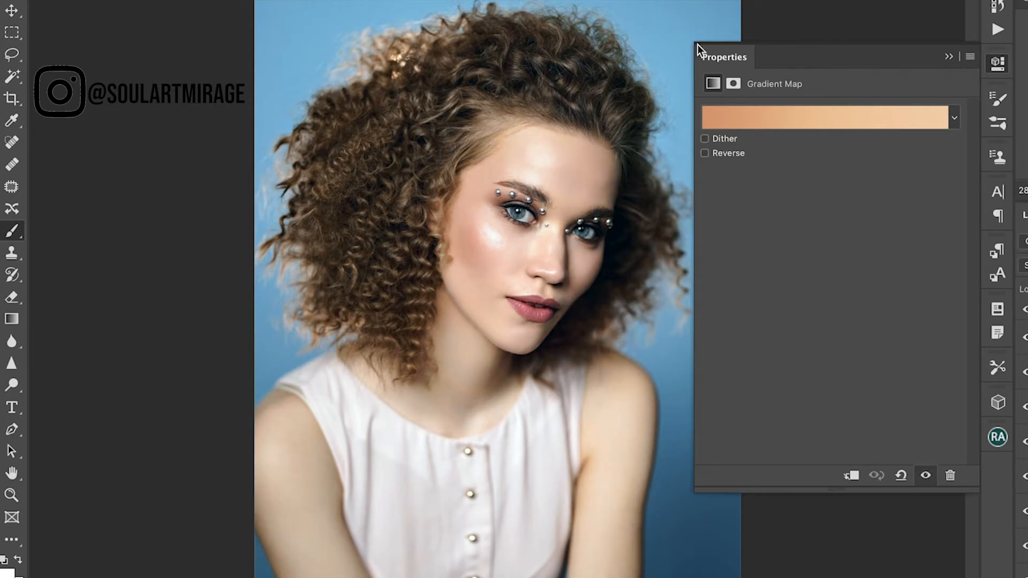
pyautogui.moveTo(697, 488); pyautogui.dragTo(754, 469)
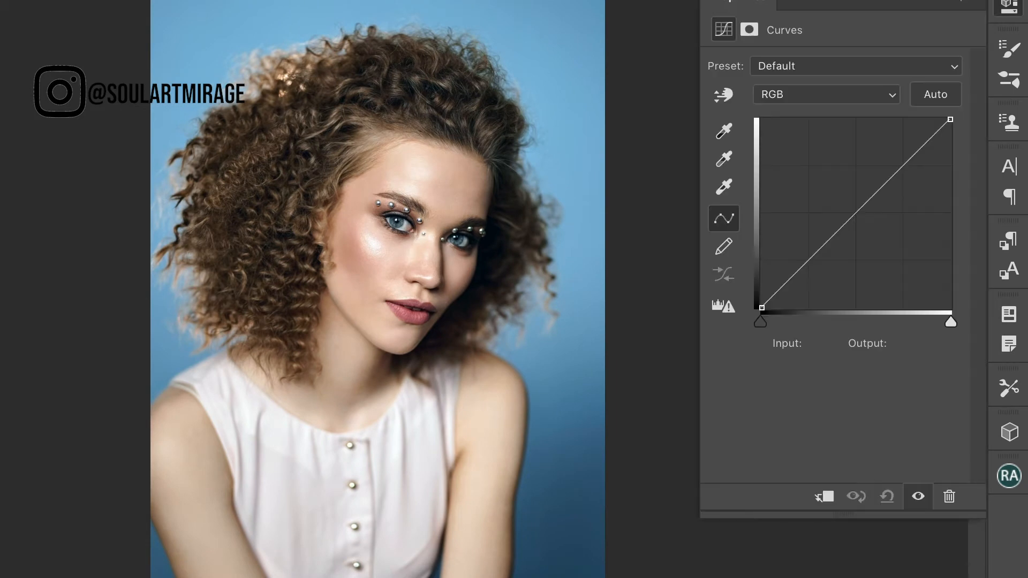
# Step: Darken the skin with a masked Curves adjustment, lowering the upper tones and setting a point at Input 88, Output 60
pyautogui.click(724, 94)
pyautogui.moveTo(460, 193); pyautogui.dragTo(459, 216)
pyautogui.moveTo(843, 248); pyautogui.dragTo(827, 264)
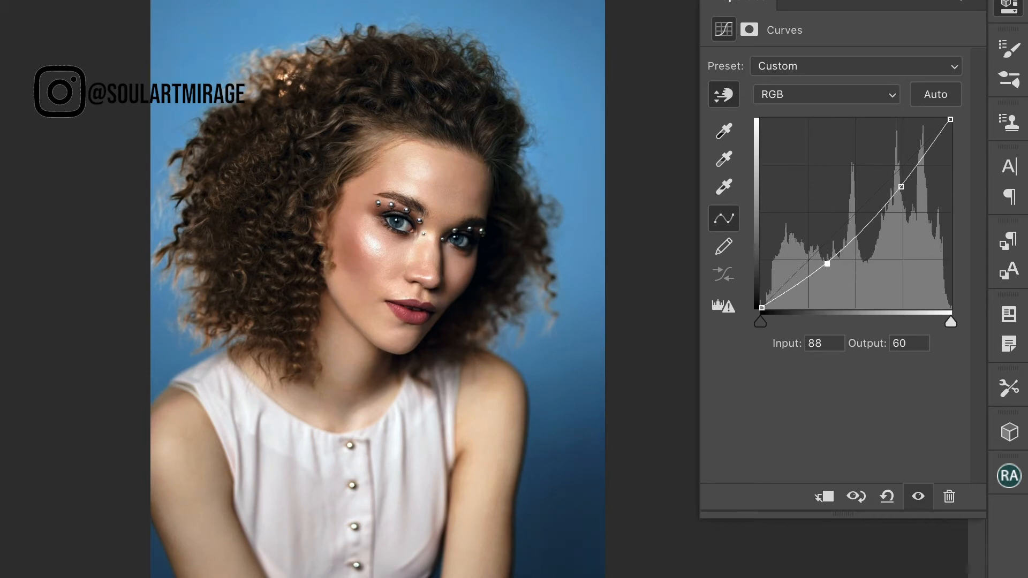
pyautogui.click(679, 140)
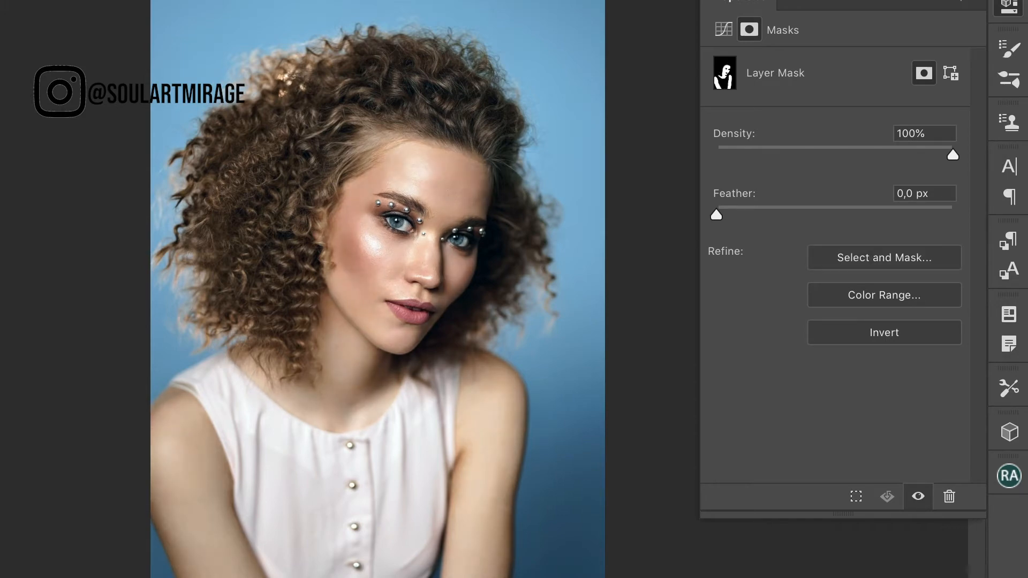
# Step: Examine the toned facial skin up close and in the full portrait
pyautogui.press('super+plus')
pyautogui.press('super+plus')
pyautogui.press('super+plus')
pyautogui.press('super+plus')
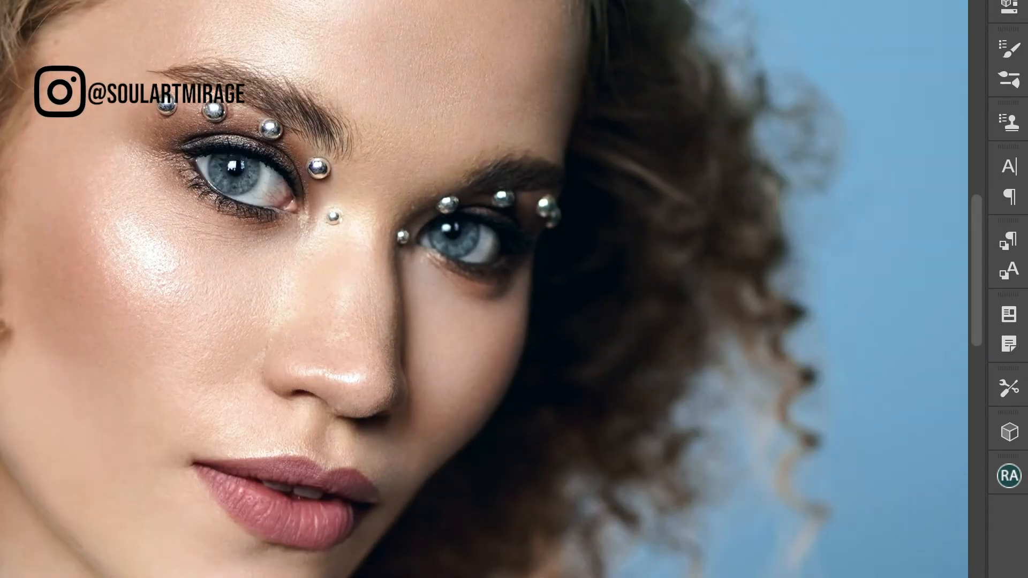
pyautogui.hotkey('ctrl', '-')
pyautogui.hotkey('ctrl', '-')
pyautogui.hotkey('ctrl', '-')
pyautogui.hotkey('ctrl', '-')
pyautogui.hotkey('ctrl', '-')
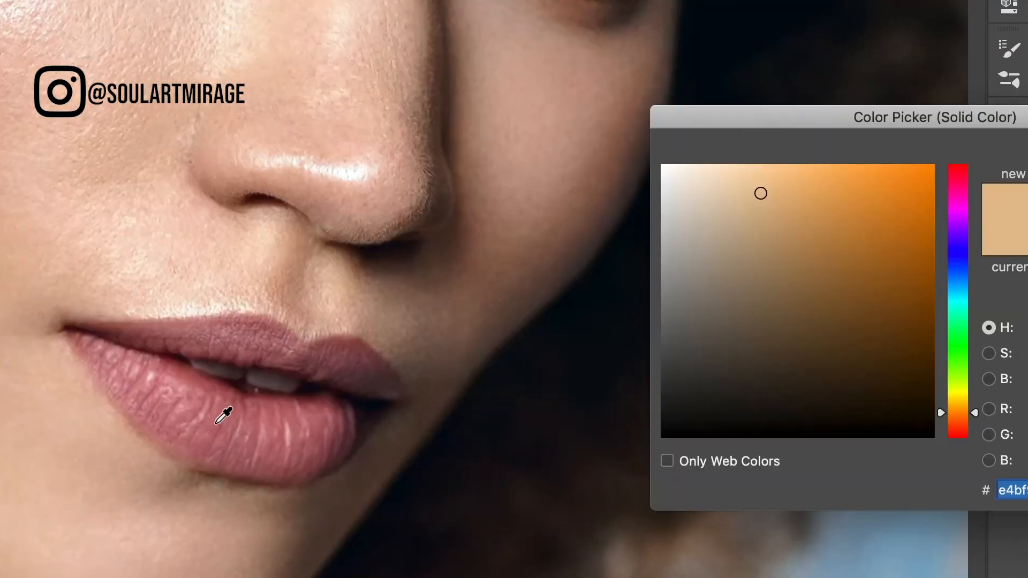
# Step: Sample the lower lip's pink as the colour of a Solid Color fill layer
pyautogui.click(220, 413)
pyautogui.click(218, 415)
pyautogui.click(1027, 173)
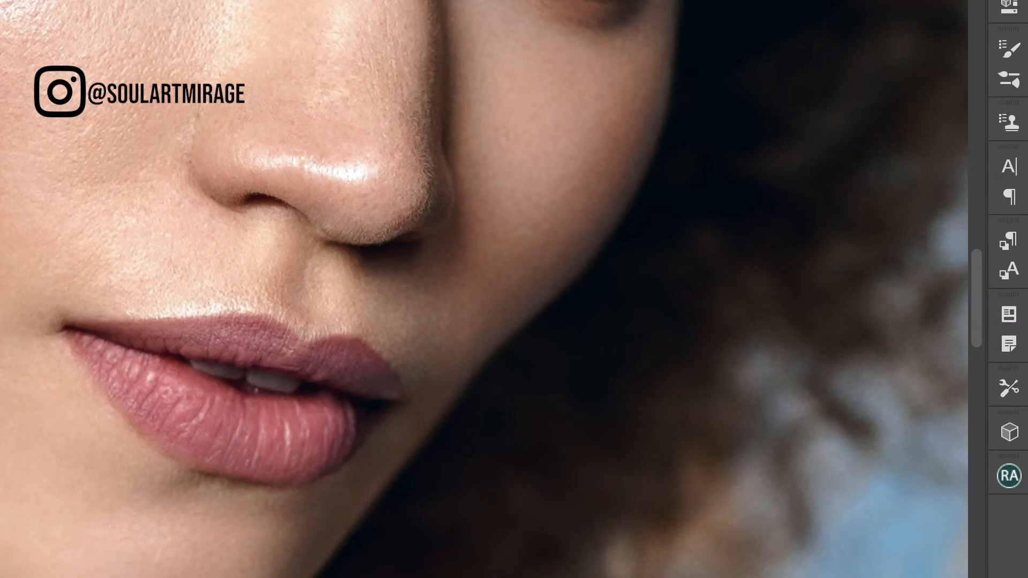
# Step: Paint the solid lip colour over both lips with progressively smaller brushes, cleaning up along the teeth
pyautogui.moveTo(177, 412)
pyautogui.mouseDown()
pyautogui.moveTo(316, 432)
pyautogui.moveTo(176, 405)
pyautogui.mouseUp()
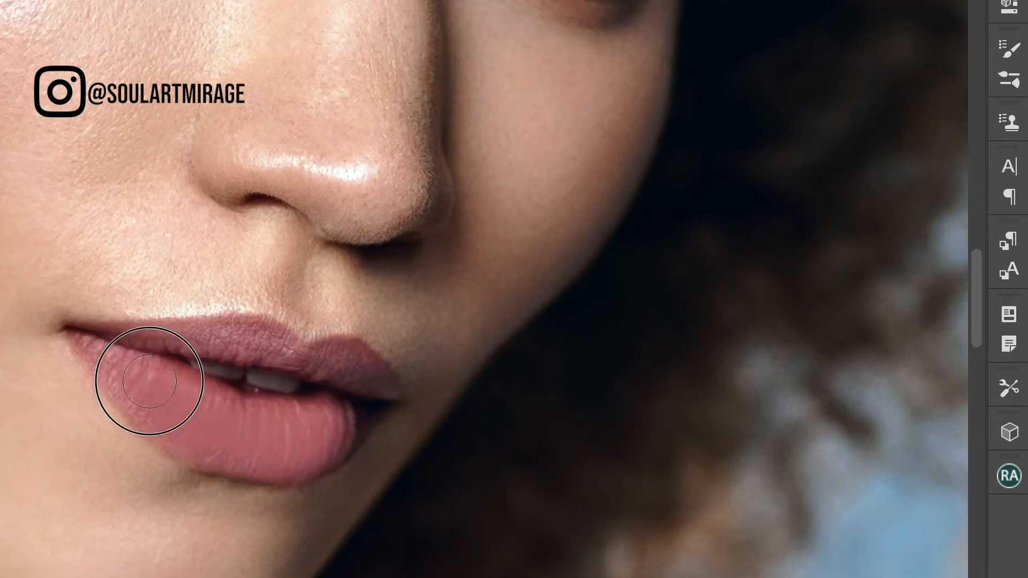
pyautogui.press('[')
pyautogui.moveTo(207, 340)
pyautogui.mouseDown()
pyautogui.moveTo(275, 344)
pyautogui.moveTo(148, 341)
pyautogui.mouseUp()
pyautogui.press('[')
pyautogui.moveTo(363, 360)
pyautogui.mouseDown()
pyautogui.moveTo(381, 384)
pyautogui.moveTo(246, 450)
pyautogui.moveTo(167, 424)
pyautogui.mouseUp()
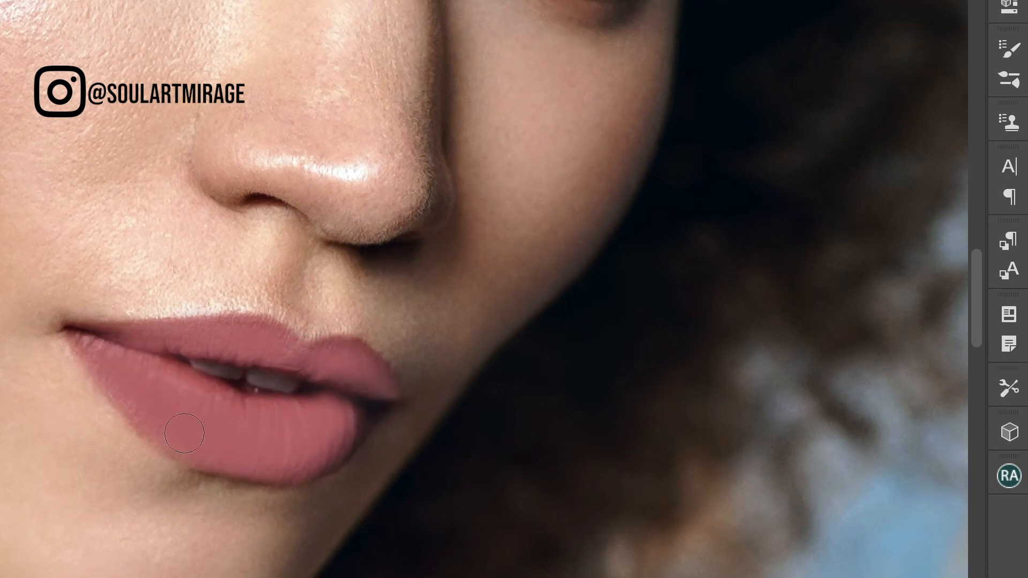
pyautogui.moveTo(360, 425); pyautogui.dragTo(312, 456)
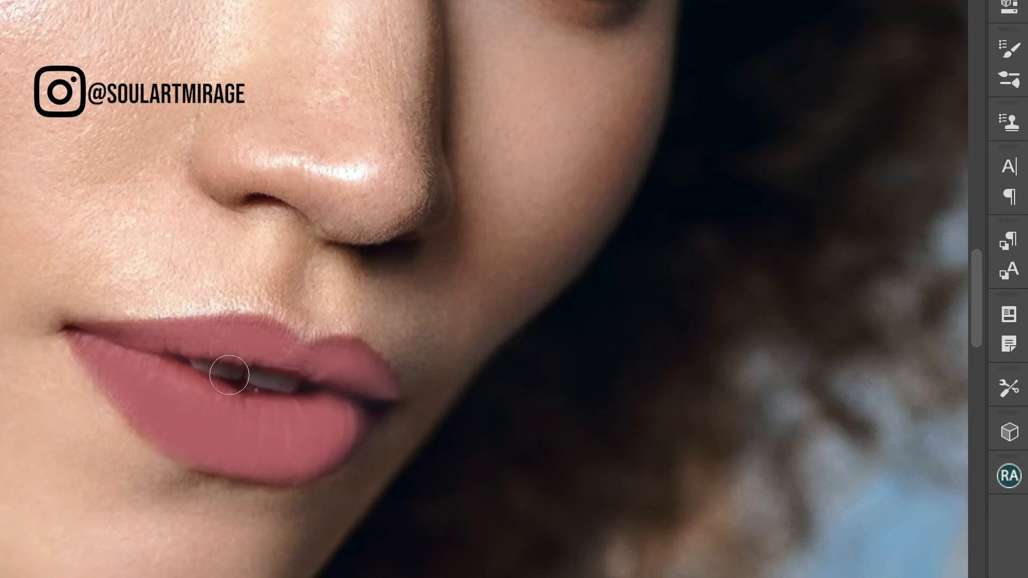
pyautogui.moveTo(292, 389); pyautogui.dragTo(172, 362)
pyautogui.moveTo(338, 397); pyautogui.dragTo(225, 390)
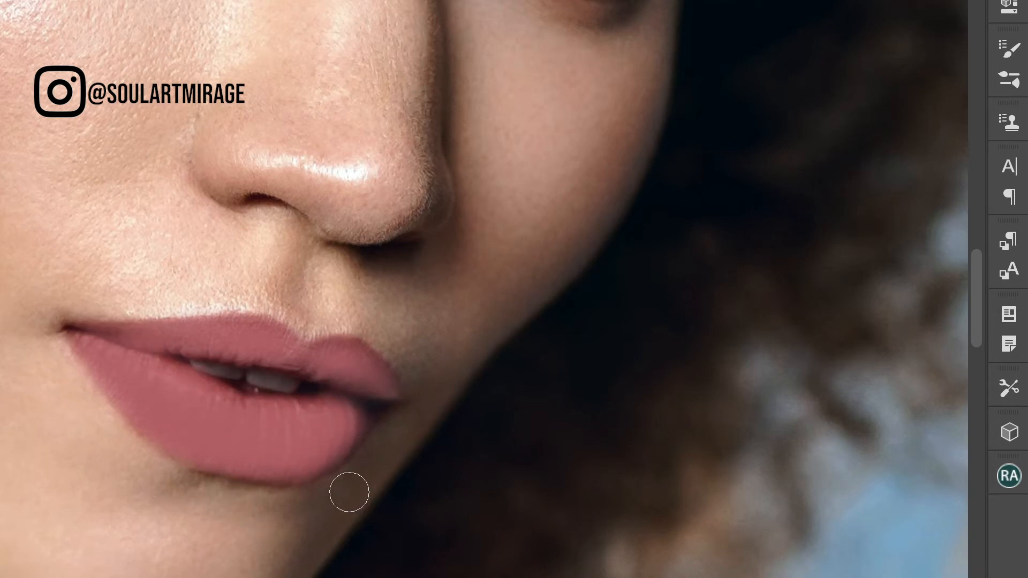
# Step: Change the lip colour layer's blending mode to bring back the lip texture, and touch up the lip's outer corner
pyautogui.click(1026, 502)
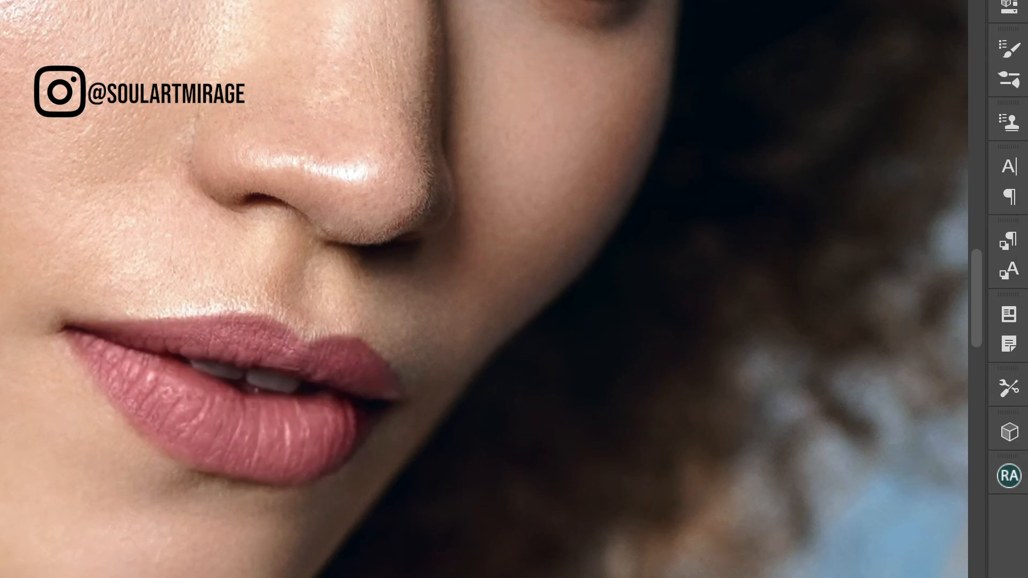
pyautogui.rightClick(1, 1)
pyautogui.press('Return')
pyautogui.moveTo(373, 458); pyautogui.dragTo(389, 411)
pyautogui.click(1025, 242)
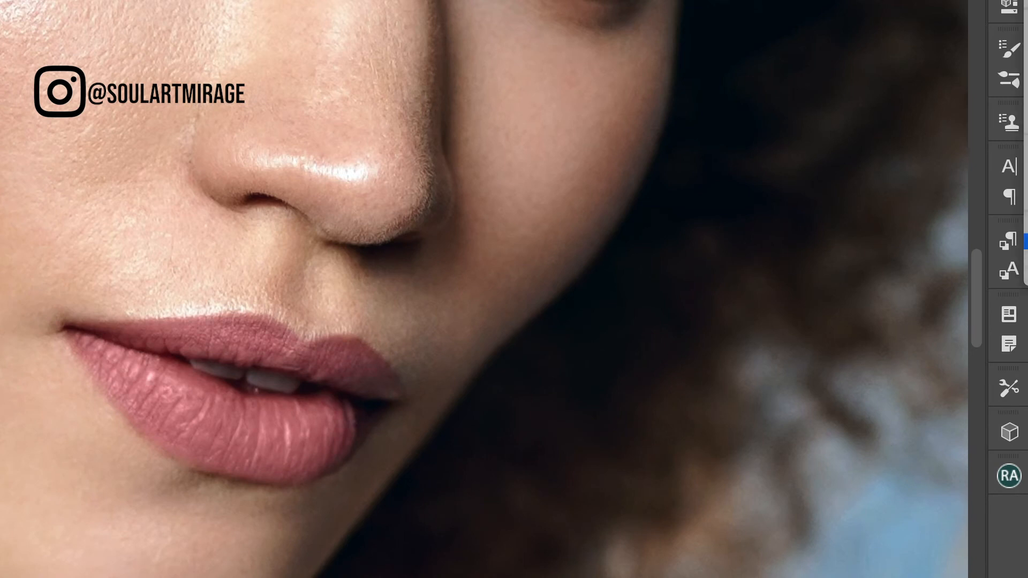
pyautogui.click(1026, 39)
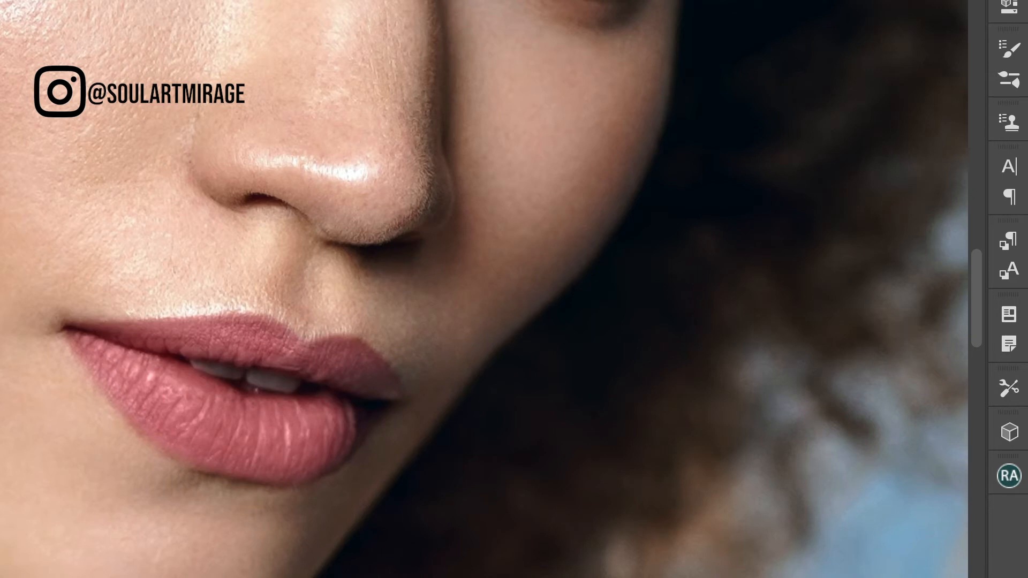
# Step: Brighten the iris with a Curves adjustment, mapping RGB input 138 to output 165, and apply it over the eye
pyautogui.scroll(-10, 377, 306)
pyautogui.scroll(5, 377, 307)
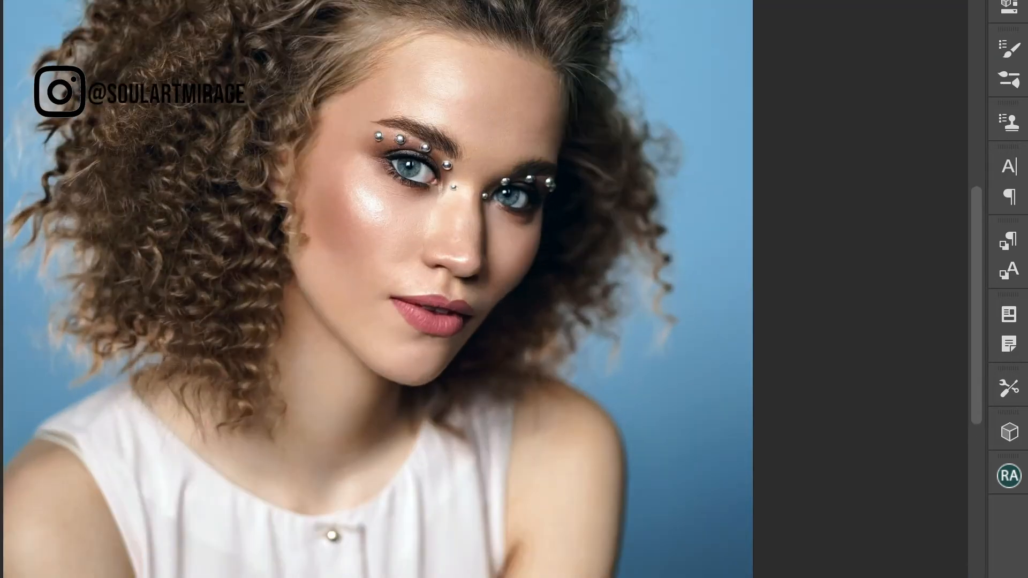
pyautogui.scroll(8, 431, 316)
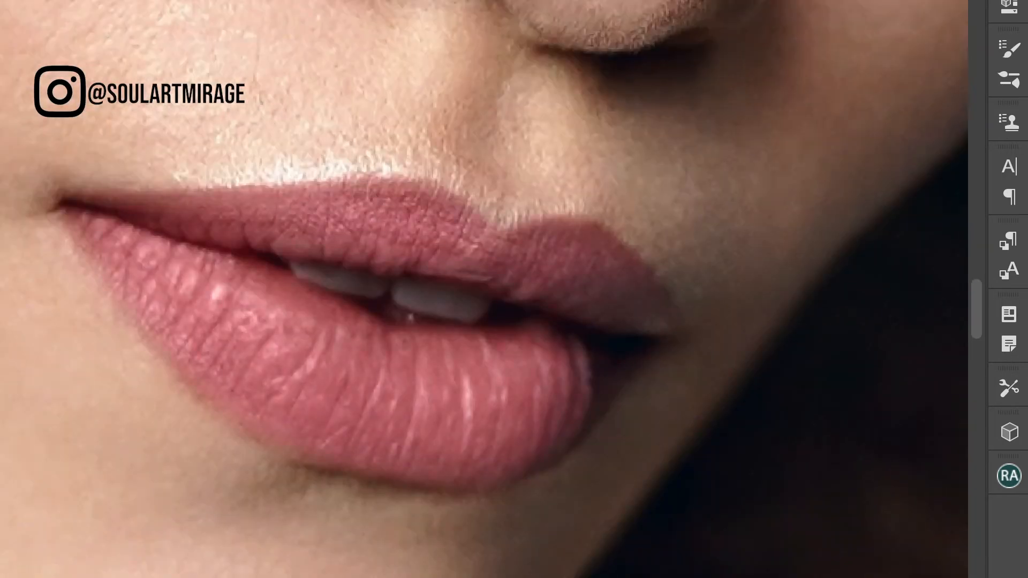
pyautogui.scroll(-5, 377, 306)
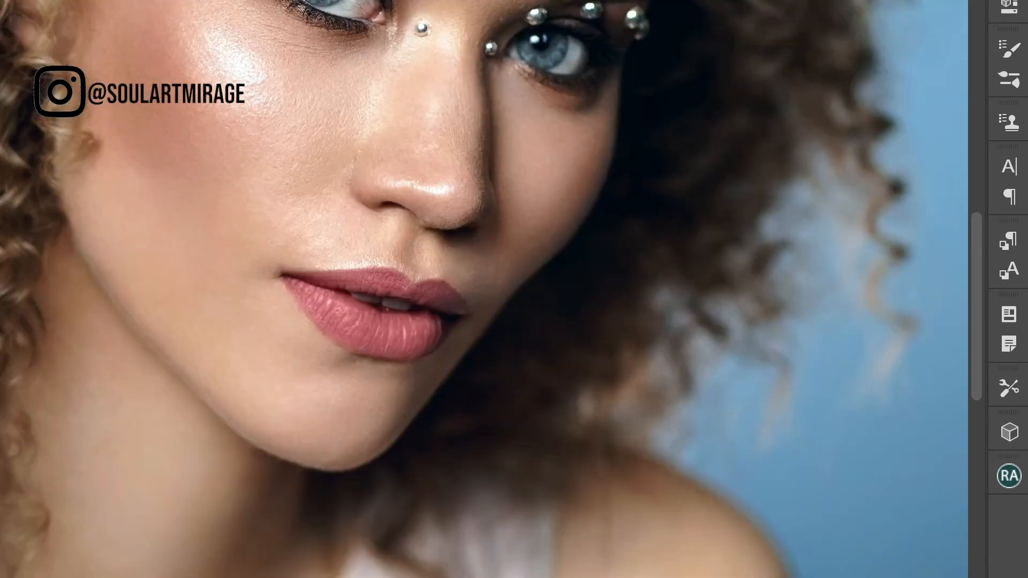
pyautogui.scroll(8, 342, 354)
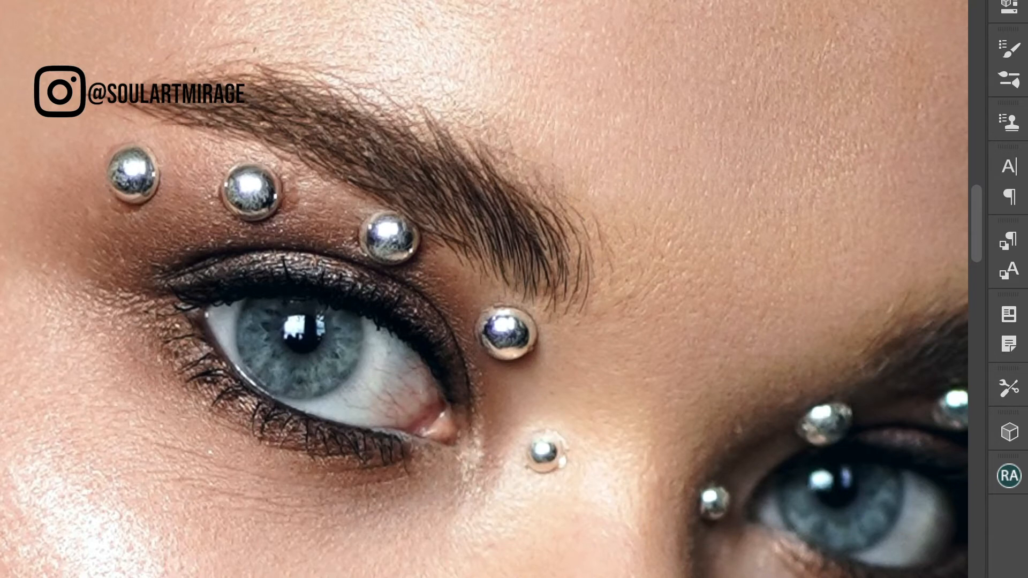
pyautogui.click(729, 99)
pyautogui.moveTo(282, 366); pyautogui.dragTo(262, 340)
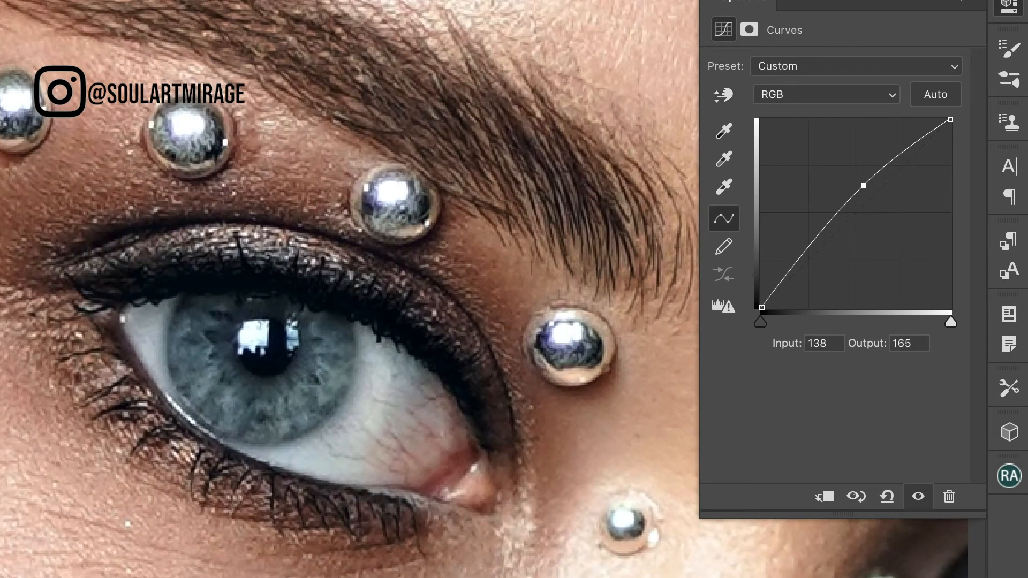
pyautogui.click(245, 387)
pyautogui.click(318, 386)
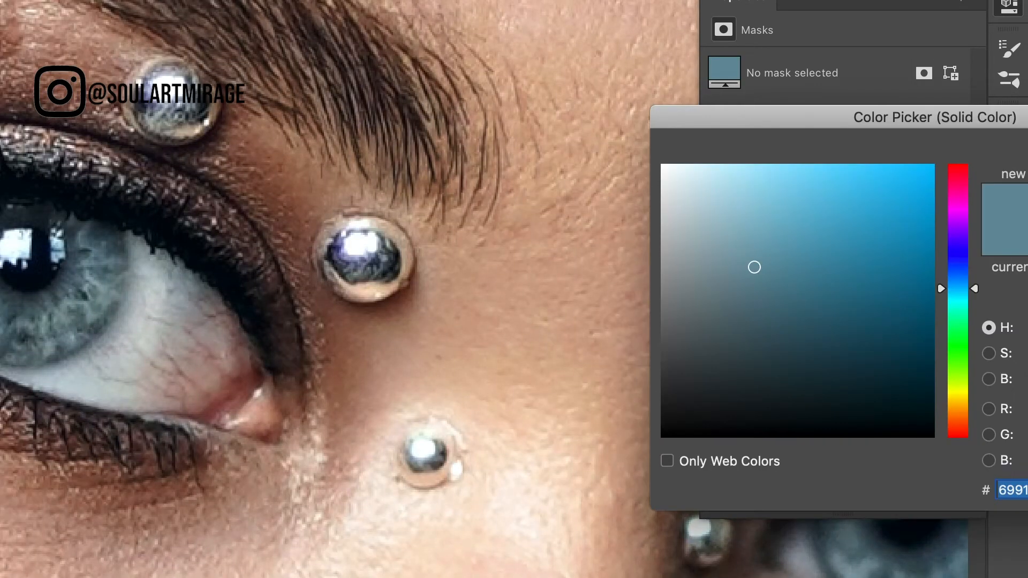
# Step: Choose a muted blue as the colour of a Solid Color fill layer for tinting the irises
pyautogui.moveTo(784, 277); pyautogui.dragTo(741, 277)
pyautogui.press('Return')
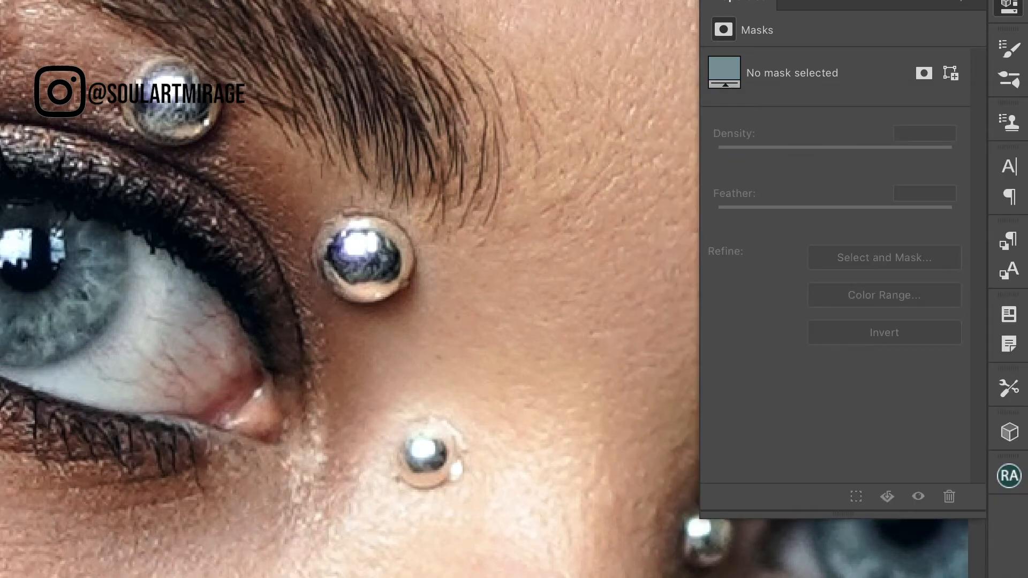
pyautogui.moveTo(730, 264); pyautogui.dragTo(739, 257)
pyautogui.press('Return')
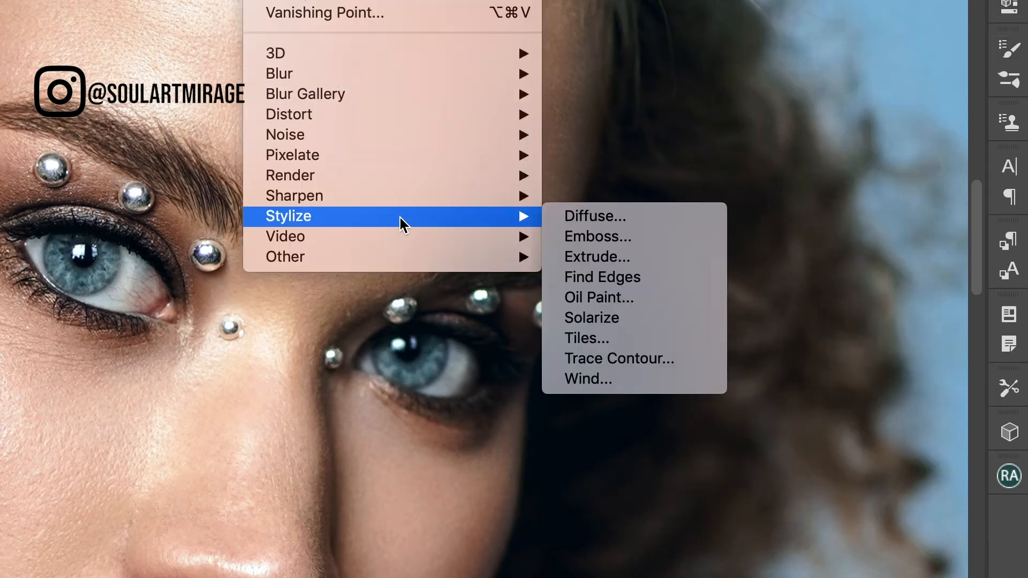
# Step: Try sharpening the portrait with the Unsharp Mask filter, and undo it
pyautogui.moveTo(397, 196)
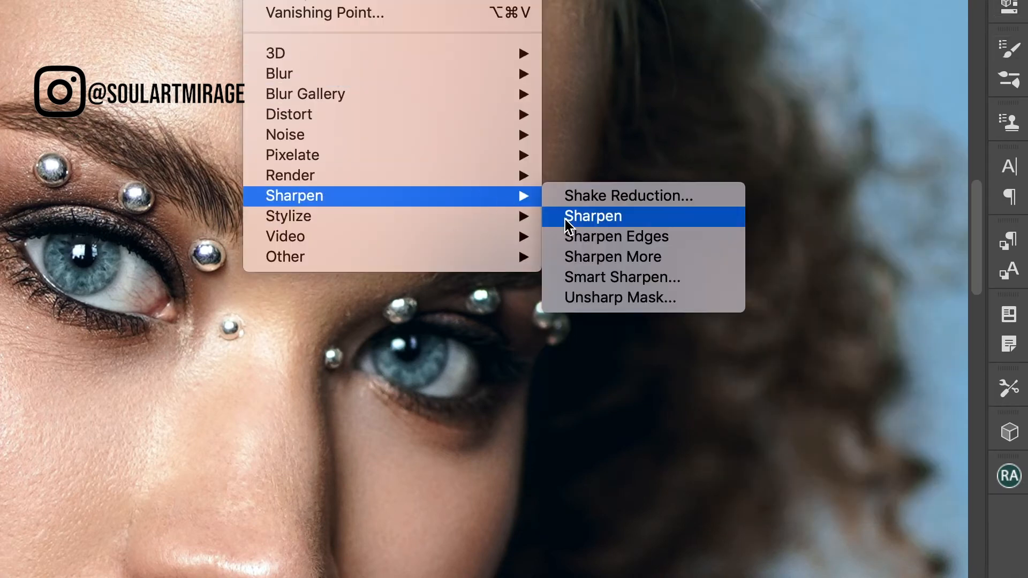
pyautogui.click(620, 297)
pyautogui.click(1020, 128)
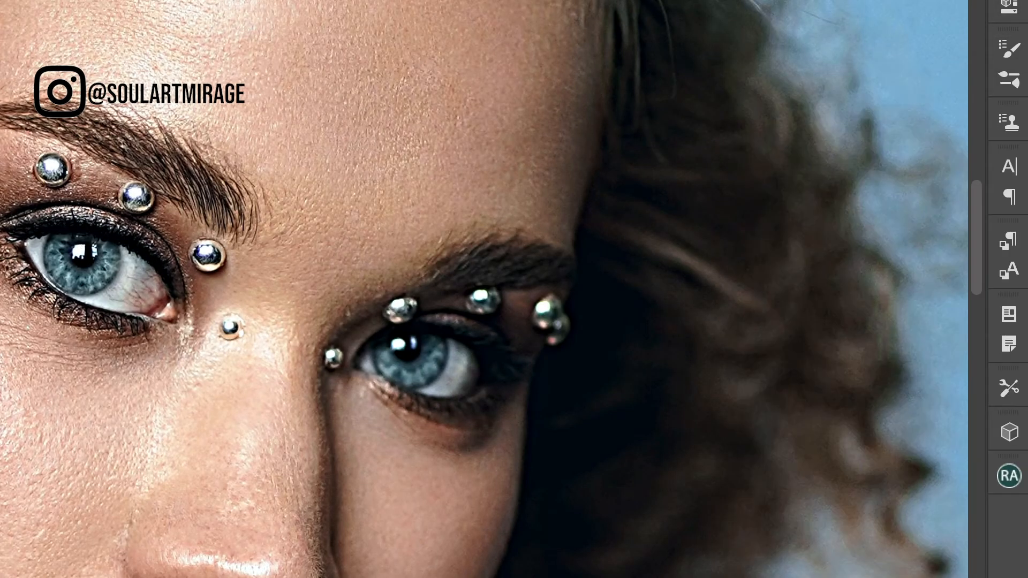
pyautogui.hotkey('ctrl', 'z')
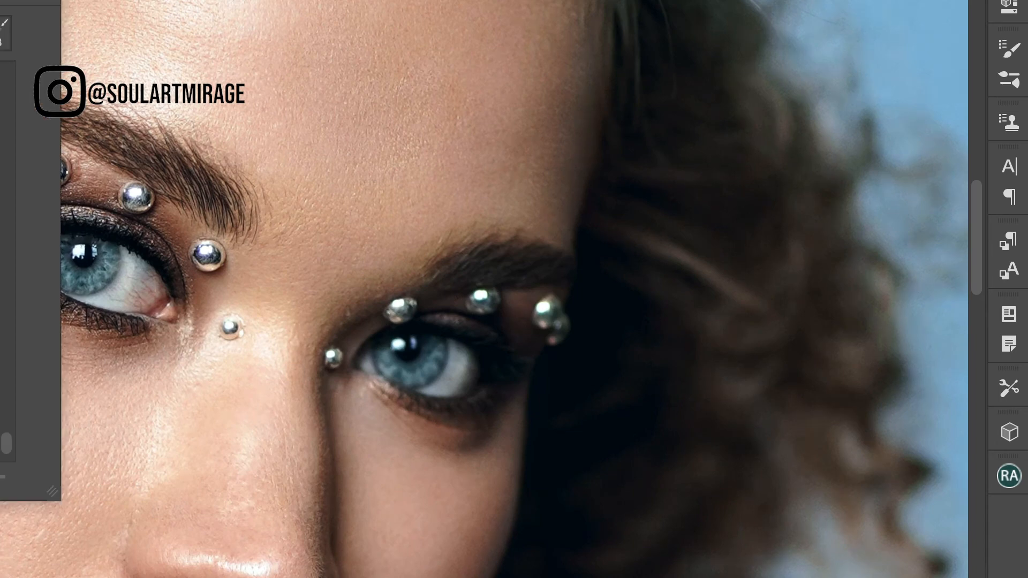
# Step: Bring out the detail in both irises through the adjustment's black layer mask, and feather the mask by 2.3 px
pyautogui.hotkey('ctrl', '+')
pyautogui.moveTo(0, 247)
pyautogui.mouseDown()
pyautogui.moveTo(78, 251)
pyautogui.moveTo(97, 263)
pyautogui.mouseUp()
pyautogui.moveTo(570, 389)
pyautogui.mouseDown()
pyautogui.moveTo(615, 383)
pyautogui.moveTo(679, 396)
pyautogui.mouseUp()
pyautogui.hotkey('ctrl', '-')
pyautogui.hotkey('ctrl', '-')
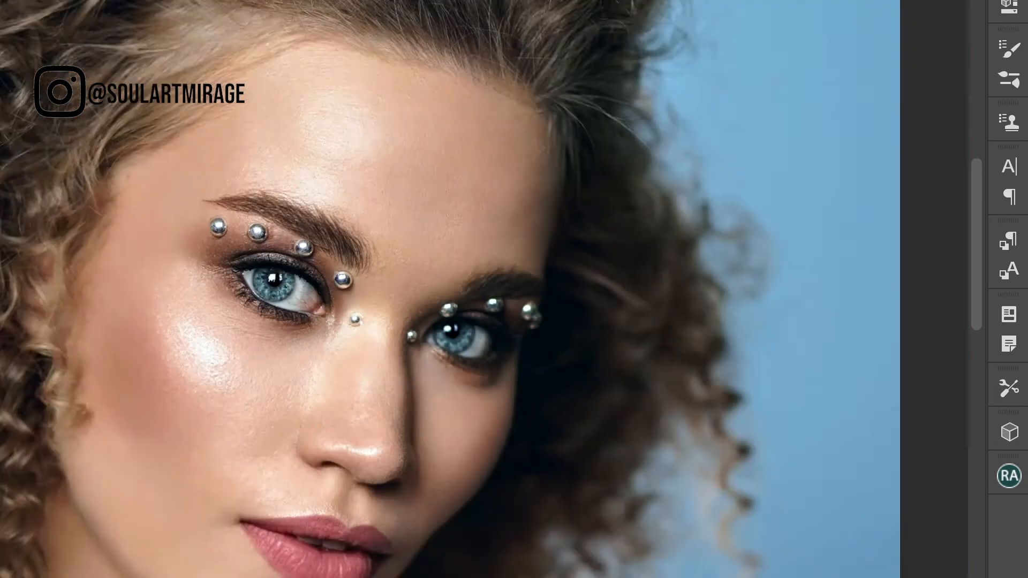
pyautogui.hotkey('ctrl', '+')
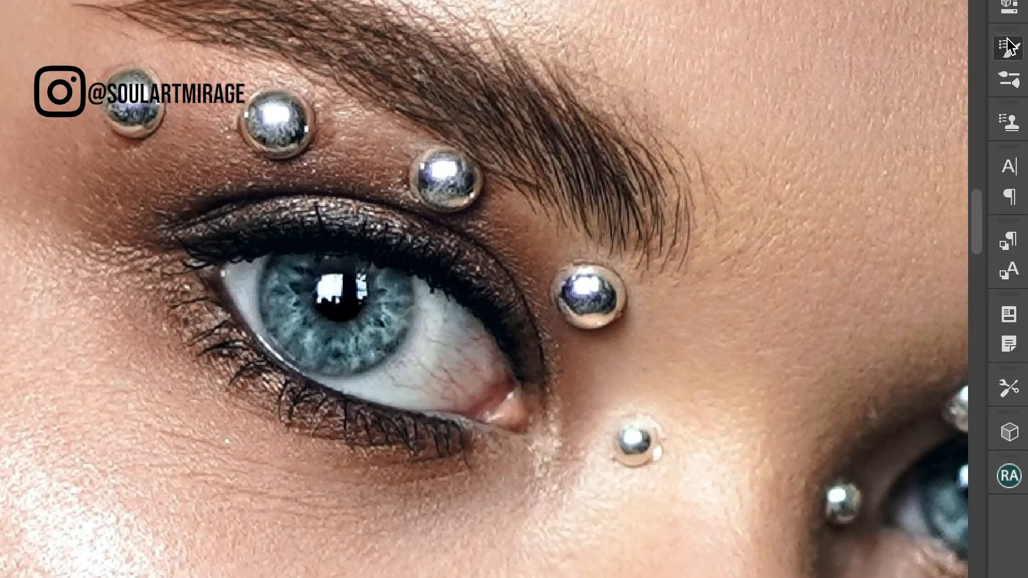
pyautogui.click(1009, 45)
pyautogui.moveTo(745, 211); pyautogui.dragTo(770, 219)
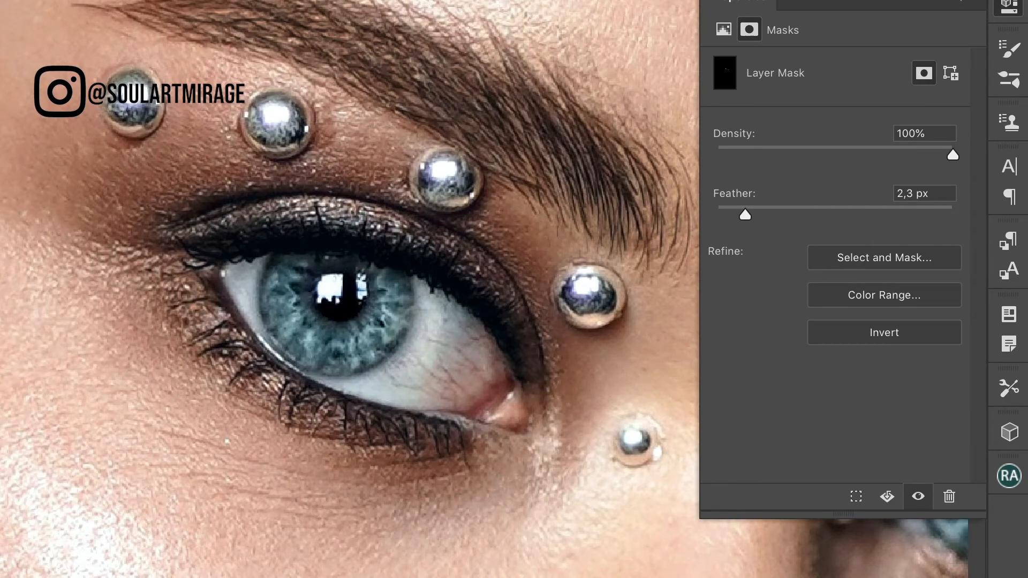
pyautogui.click(1009, 6)
# Step: Sample a reddish brown from the eyeshadow beside the eye as the colour of a Solid Color fill layer
pyautogui.scroll(-5, 624, 64)
pyautogui.moveTo(616, 1); pyautogui.dragTo(625, 64)
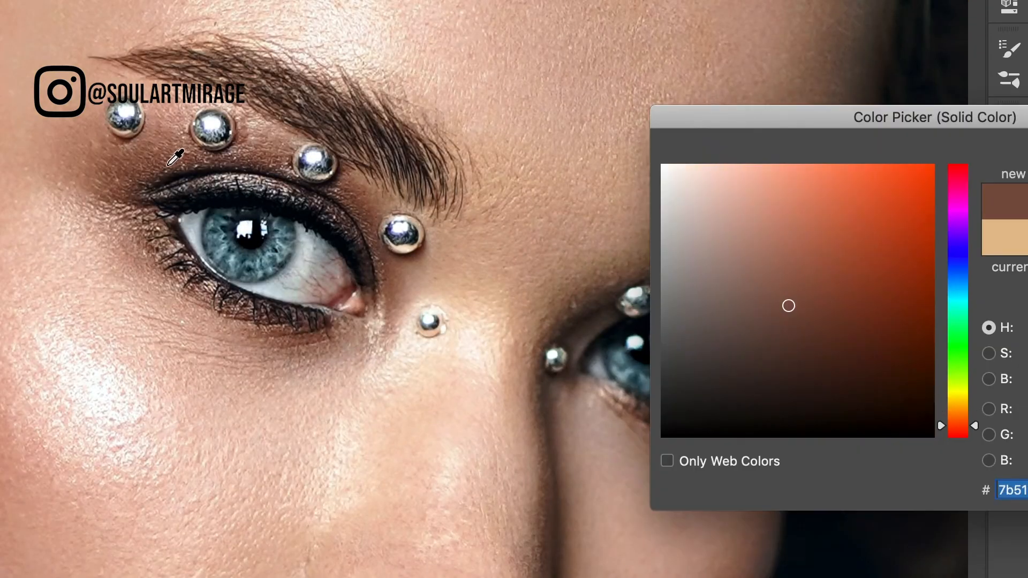
pyautogui.moveTo(172, 156); pyautogui.dragTo(107, 193)
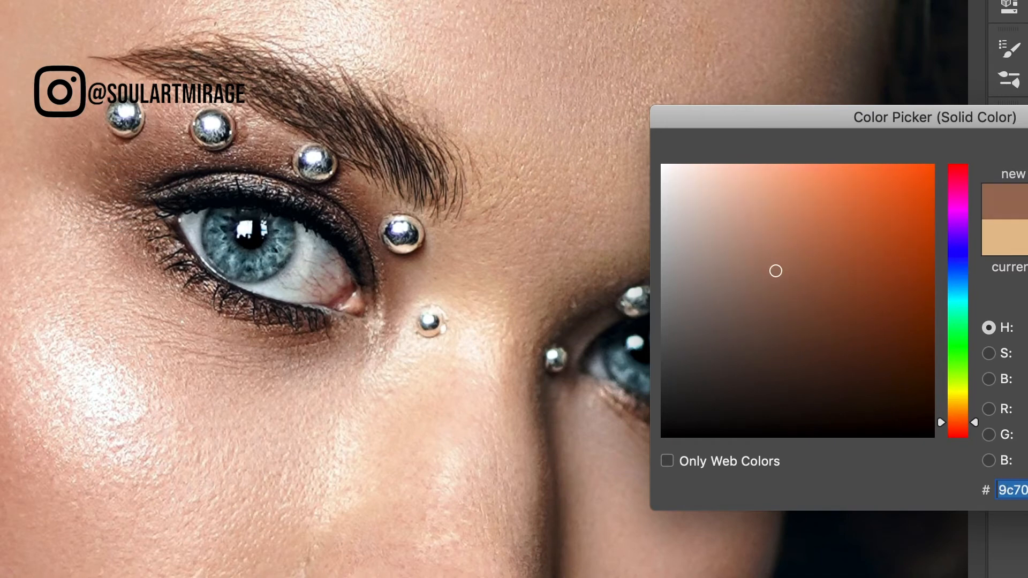
pyautogui.press('Return')
pyautogui.click(1, 1)
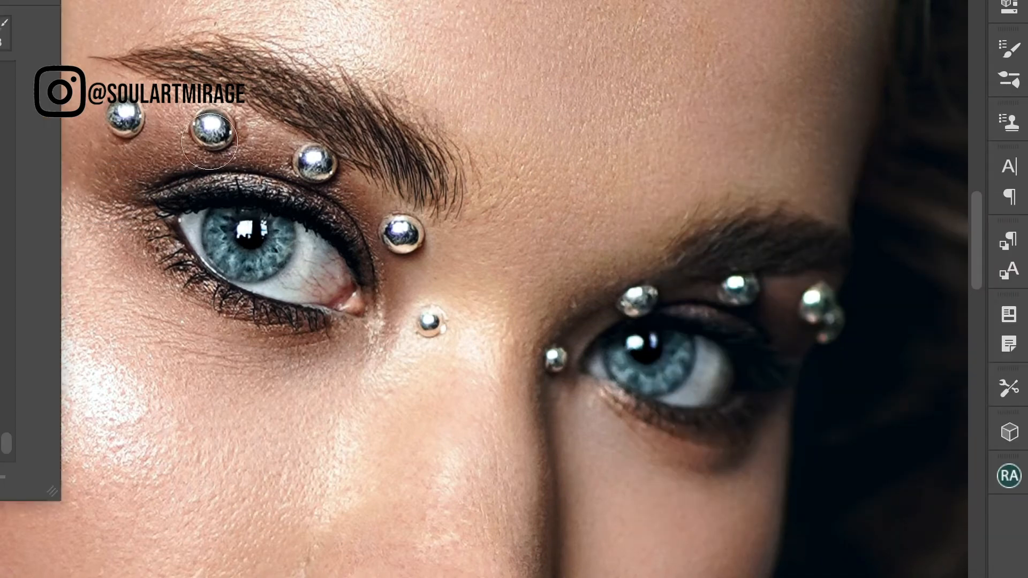
pyautogui.press('Return')
# Step: Fine-tune the red and green components of the eyeshadow fill colour to a lighter, warmer brown
pyautogui.click(1027, 460)
pyautogui.click(1026, 429)
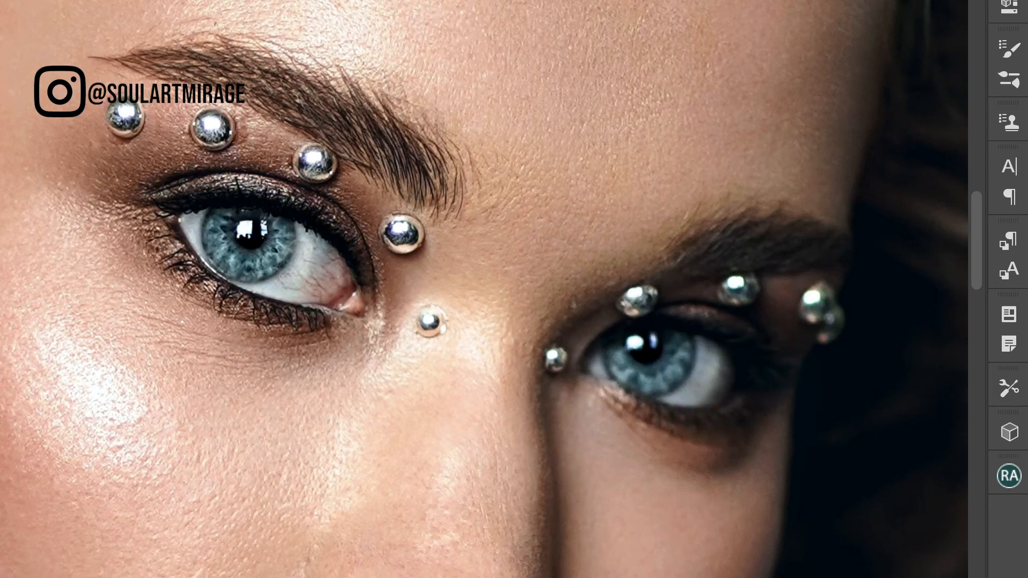
pyautogui.click(989, 409)
pyautogui.moveTo(976, 264)
pyautogui.mouseDown()
pyautogui.moveTo(975, 275)
pyautogui.moveTo(979, 260)
pyautogui.mouseUp()
pyautogui.press('Return')
pyautogui.click(988, 434)
pyautogui.moveTo(976, 314)
pyautogui.mouseDown()
pyautogui.moveTo(976, 299)
pyautogui.moveTo(976, 309)
pyautogui.mouseUp()
pyautogui.press('Return')
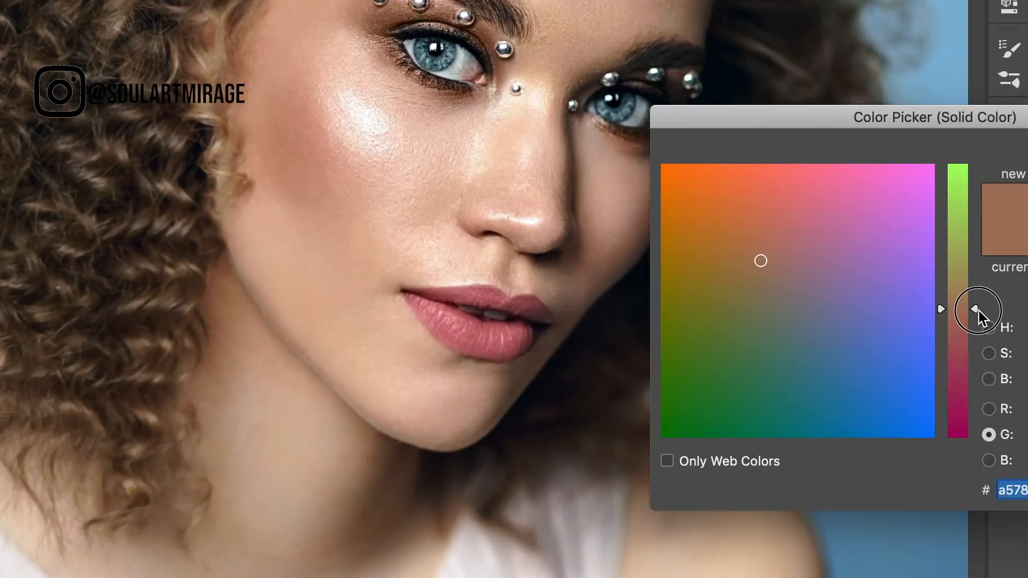
pyautogui.press('Return')
# Step: Even out the skin at the base of the neck and above the neckline by painting with sampled skin tones
pyautogui.scroll(-5, 484, 289)
pyautogui.scroll(7, 287, 238)
pyautogui.click(0, 134)
pyautogui.keyDown('alt'); pyautogui.click(289, 205); pyautogui.keyUp('alt')
pyautogui.moveTo(399, 178); pyautogui.dragTo(312, 259)
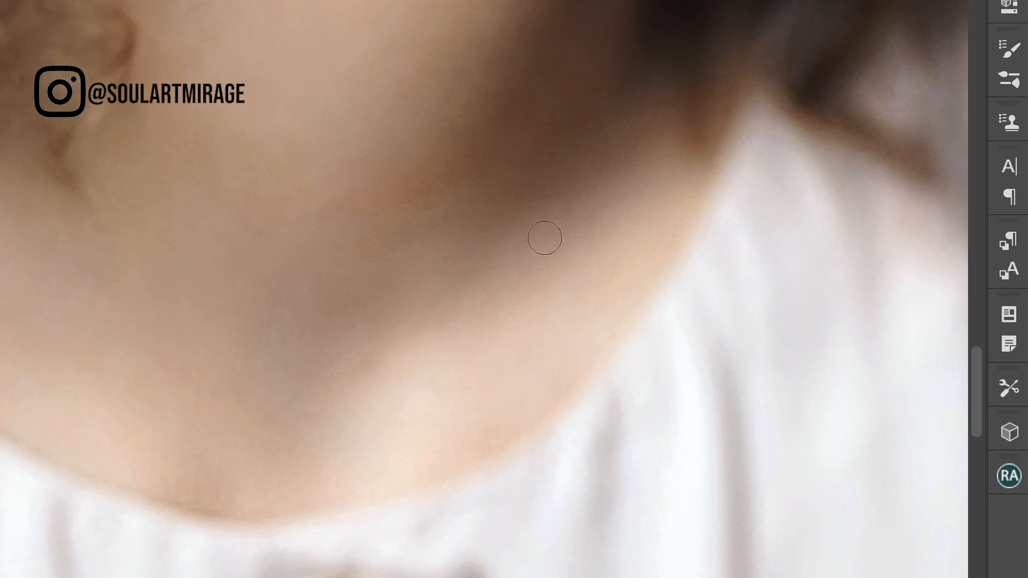
pyautogui.keyDown('alt'); pyautogui.click(399, 273); pyautogui.keyUp('alt')
pyautogui.moveTo(399, 262); pyautogui.dragTo(360, 260)
pyautogui.keyDown('alt'); pyautogui.click(358, 269); pyautogui.keyUp('alt')
pyautogui.moveTo(876, 288); pyautogui.dragTo(822, 443)
pyautogui.keyDown('alt'); pyautogui.click(480, 406); pyautogui.keyUp('alt')
pyautogui.moveTo(472, 367); pyautogui.dragTo(534, 363)
# Step: Smooth the patchy skin on the side of the neck between the curls and the jawline with sampled tones
pyautogui.moveTo(182, 85); pyautogui.dragTo(426, 326)
pyautogui.keyDown('alt'); pyautogui.click(475, 275); pyautogui.keyUp('alt')
pyautogui.moveTo(465, 129); pyautogui.dragTo(463, 218)
pyautogui.keyDown('alt'); pyautogui.click(463, 291); pyautogui.keyUp('alt')
pyautogui.moveTo(388, 137); pyautogui.dragTo(364, 376)
pyautogui.click(364, 181)
pyautogui.moveTo(385, 96); pyautogui.dragTo(423, 469)
pyautogui.click(402, 235)
pyautogui.click(402, 316)
pyautogui.click(425, 428)
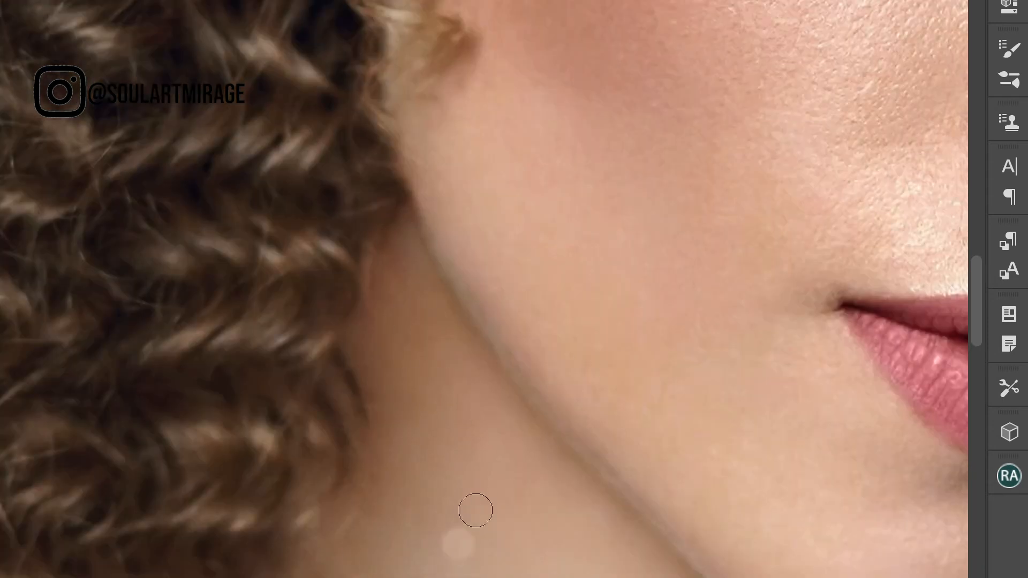
pyautogui.moveTo(456, 560); pyautogui.dragTo(461, 140)
pyautogui.moveTo(491, 289); pyautogui.dragTo(467, 250)
pyautogui.scroll(-5, 429, 289)
pyautogui.scroll(8, 498, 131)
pyautogui.scroll(-10, 343, 304)
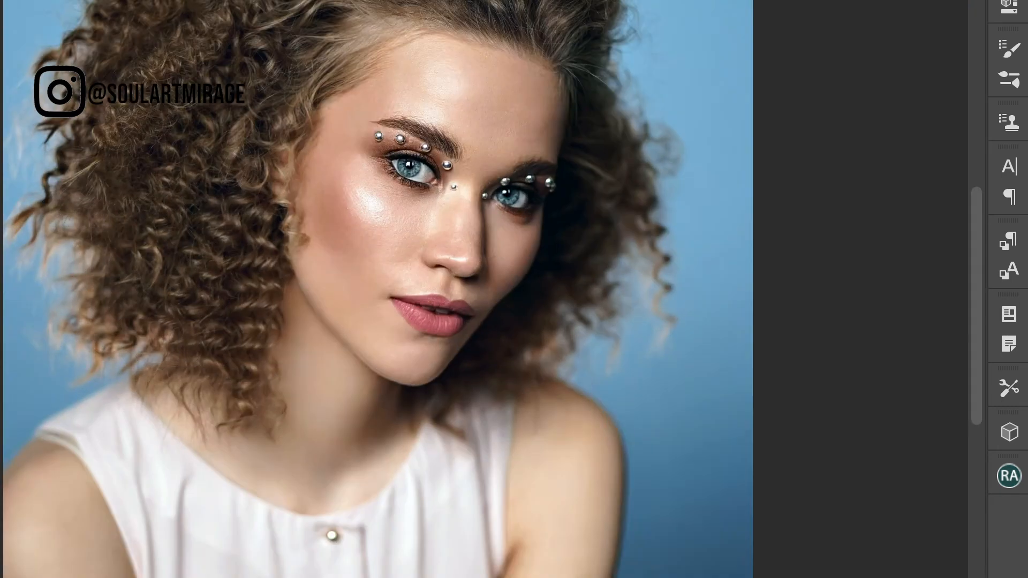
# Step: Blend the uneven brown shadow on the neck beneath the chin with soft brush dabs
pyautogui.scroll(8, 371, 308)
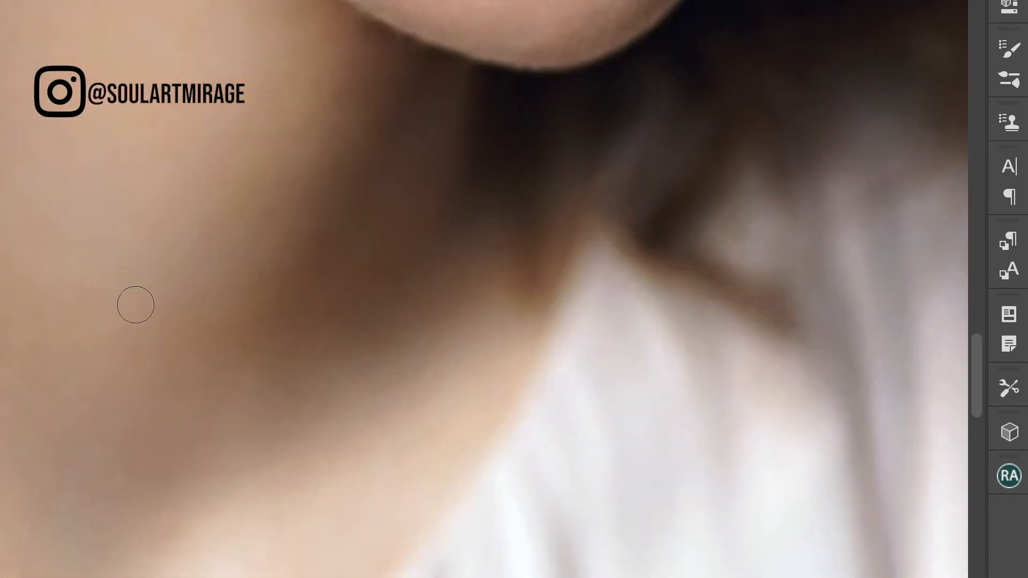
pyautogui.click(251, 336)
pyautogui.moveTo(320, 124); pyautogui.dragTo(340, 69)
pyautogui.click(368, 100)
pyautogui.click(447, 225)
pyautogui.click(311, 345)
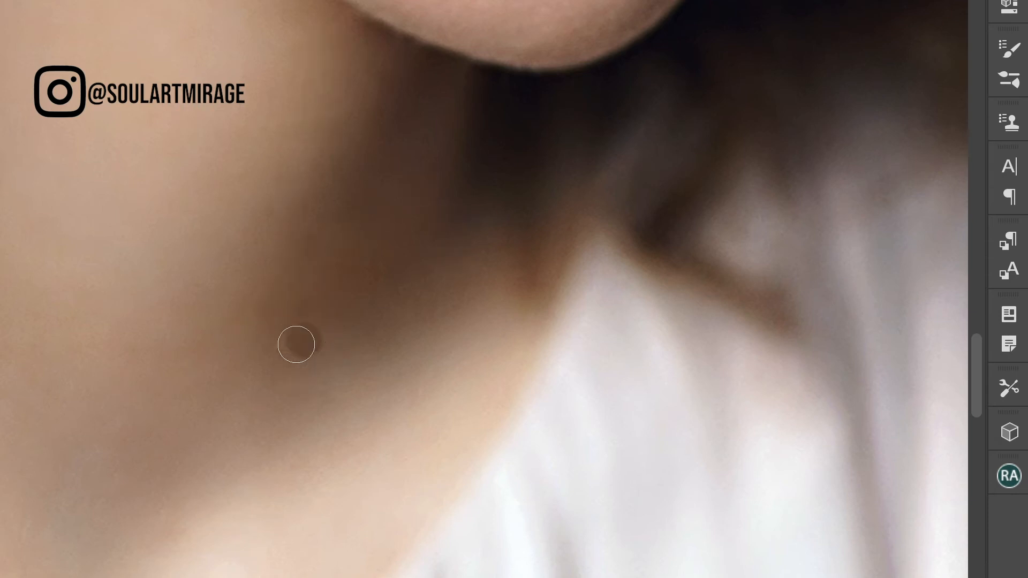
pyautogui.click(364, 281)
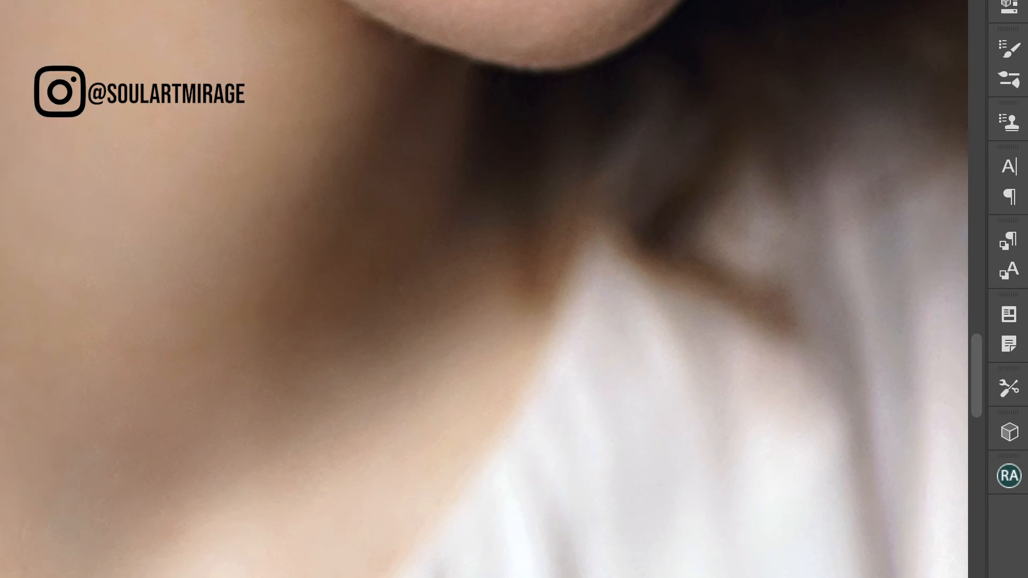
pyautogui.click(296, 201)
pyautogui.click(337, 138)
pyautogui.scroll(-3, 332, 386)
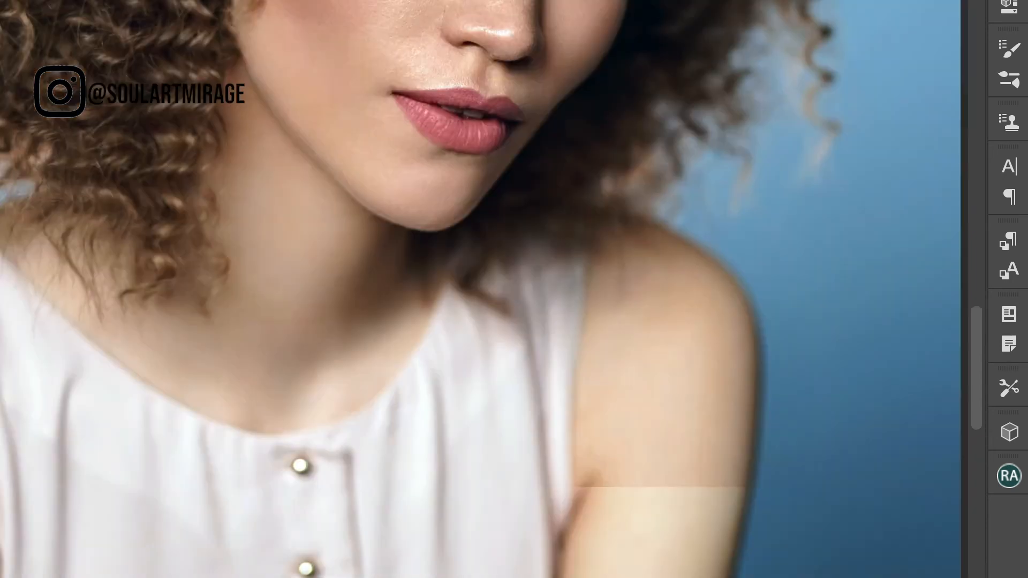
pyautogui.scroll(3, 80, 268)
pyautogui.click(266, 395)
pyautogui.click(344, 335)
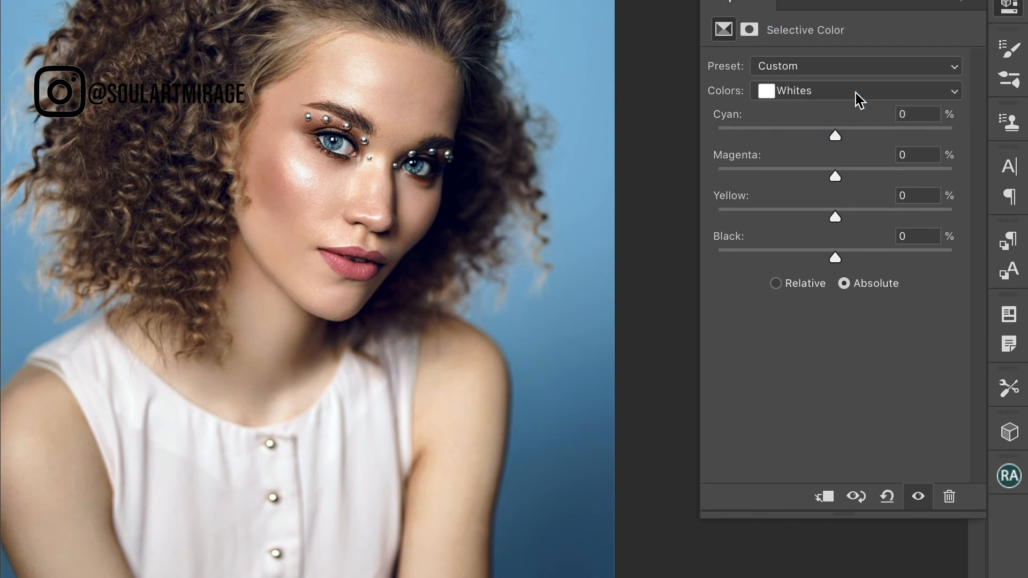
# Step: In Selective Color, tune the Blues to about Cyan +11 and Black +5, and set the Cyans to Cyan +15 while adjusting their Yellow
pyautogui.click(856, 92)
pyautogui.click(846, 82)
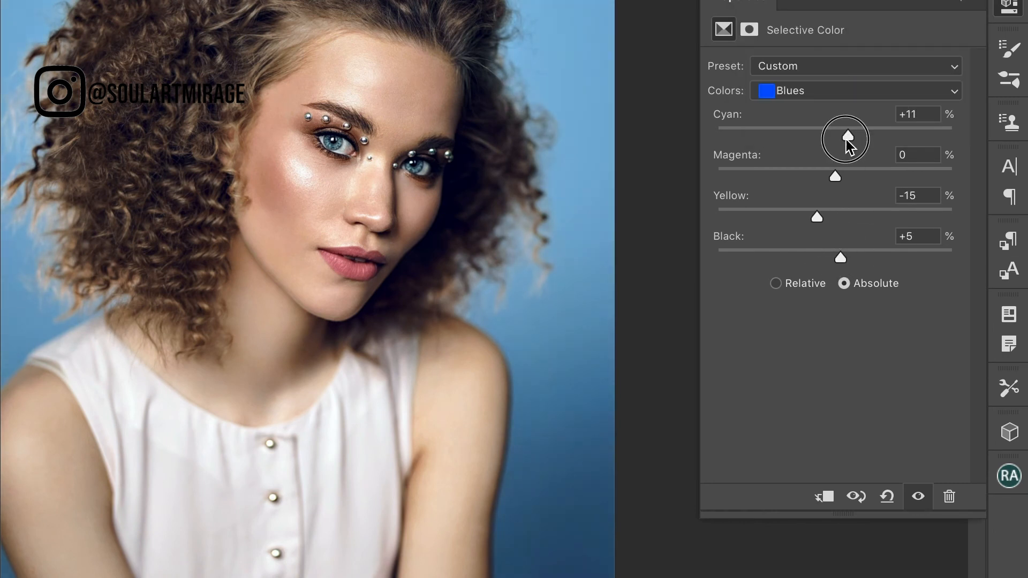
pyautogui.moveTo(830, 172)
pyautogui.mouseDown()
pyautogui.moveTo(820, 179)
pyautogui.moveTo(834, 172)
pyautogui.mouseUp()
pyautogui.moveTo(820, 216); pyautogui.dragTo(853, 217)
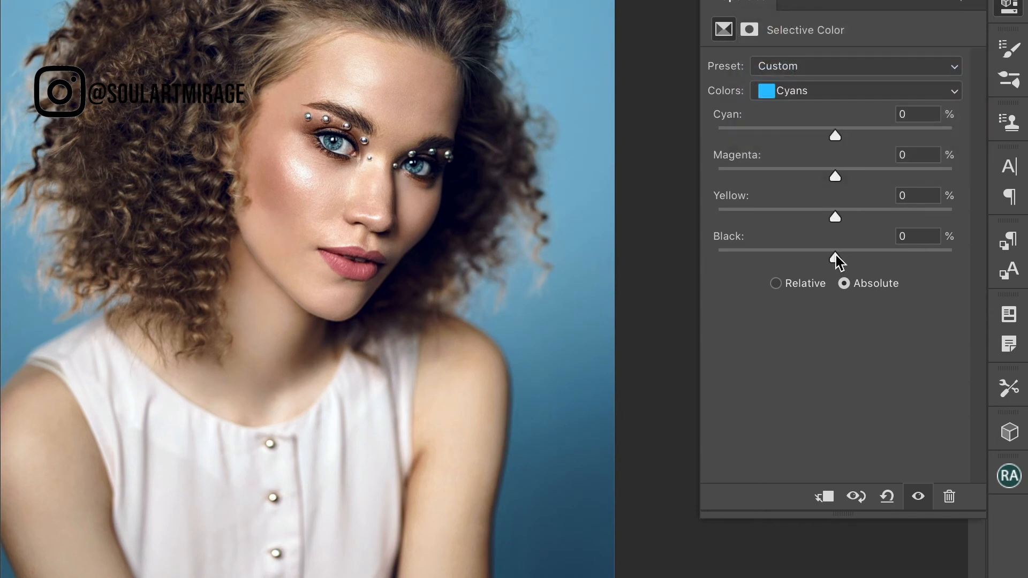
pyautogui.moveTo(835, 135); pyautogui.dragTo(853, 135)
pyautogui.moveTo(836, 217); pyautogui.dragTo(863, 218)
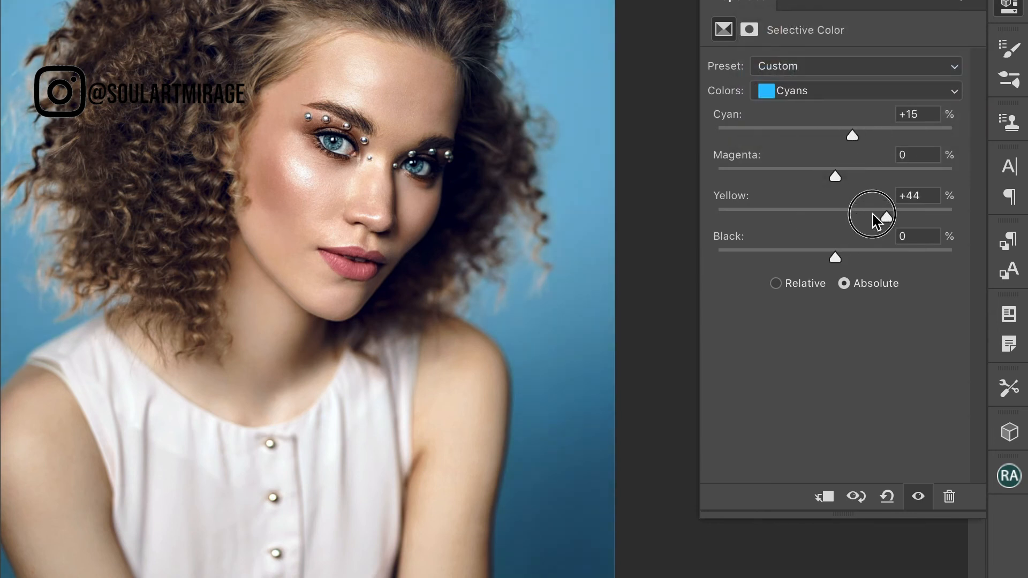
# Step: Set the Neutrals' Yellow to -3 and slightly shift Yellow and Cyan in another Selective Color range
pyautogui.moveTo(836, 217); pyautogui.dragTo(828, 218)
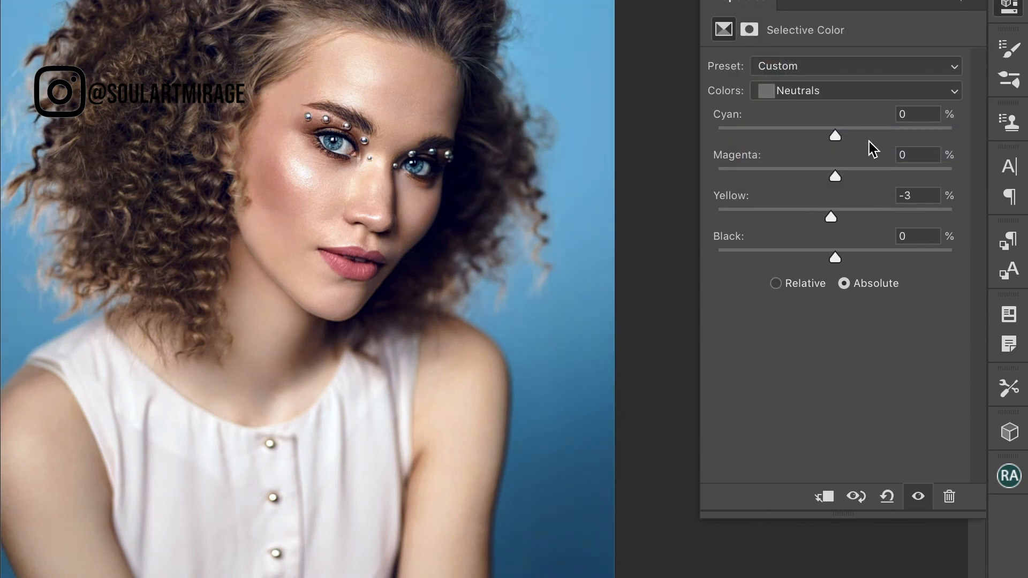
pyautogui.click(856, 90)
pyautogui.click(837, 7)
pyautogui.moveTo(829, 213); pyautogui.dragTo(831, 213)
pyautogui.moveTo(835, 135)
pyautogui.mouseDown()
pyautogui.moveTo(858, 138)
pyautogui.moveTo(828, 135)
pyautogui.mouseUp()
# Step: Adjust the Reds in Selective Color to about Cyan -4, Yellow -2 and Black +5
pyautogui.click(832, 91)
pyautogui.click(819, 70)
pyautogui.moveTo(835, 217); pyautogui.dragTo(840, 218)
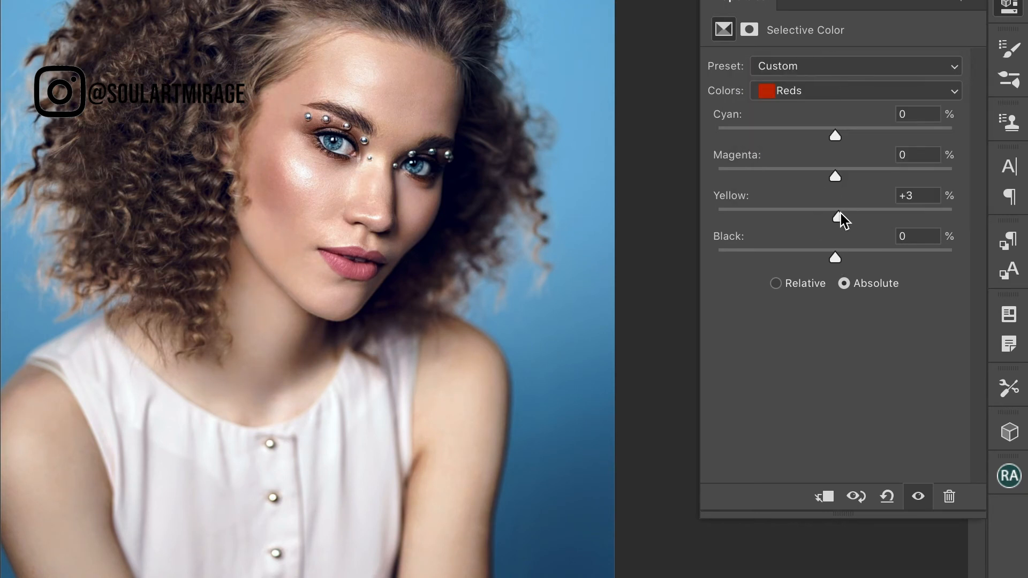
pyautogui.moveTo(842, 255); pyautogui.dragTo(840, 256)
pyautogui.moveTo(836, 176); pyautogui.dragTo(836, 178)
pyautogui.moveTo(835, 217); pyautogui.dragTo(832, 216)
pyautogui.moveTo(842, 134); pyautogui.dragTo(837, 135)
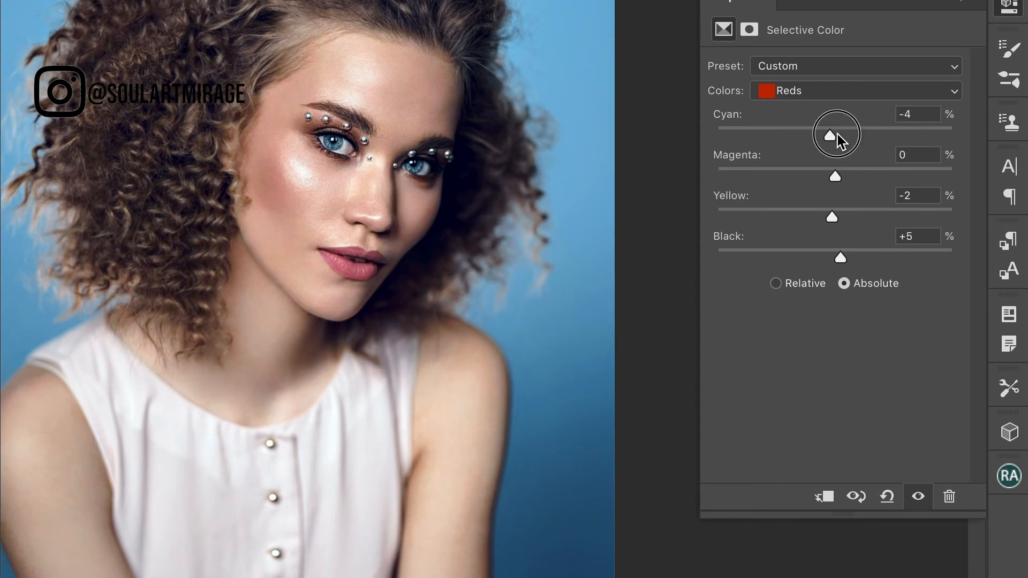
# Step: Compare the whole portrait with and without the Selective Color adjustment
pyautogui.press('super+minus')
pyautogui.press('super+minus')
pyautogui.press('super+minus')
pyautogui.press('super+minus')
pyautogui.press('super+plus')
pyautogui.press('super+plus')
pyautogui.press('super+plus')
pyautogui.press('super+comma')
pyautogui.press('super+comma')
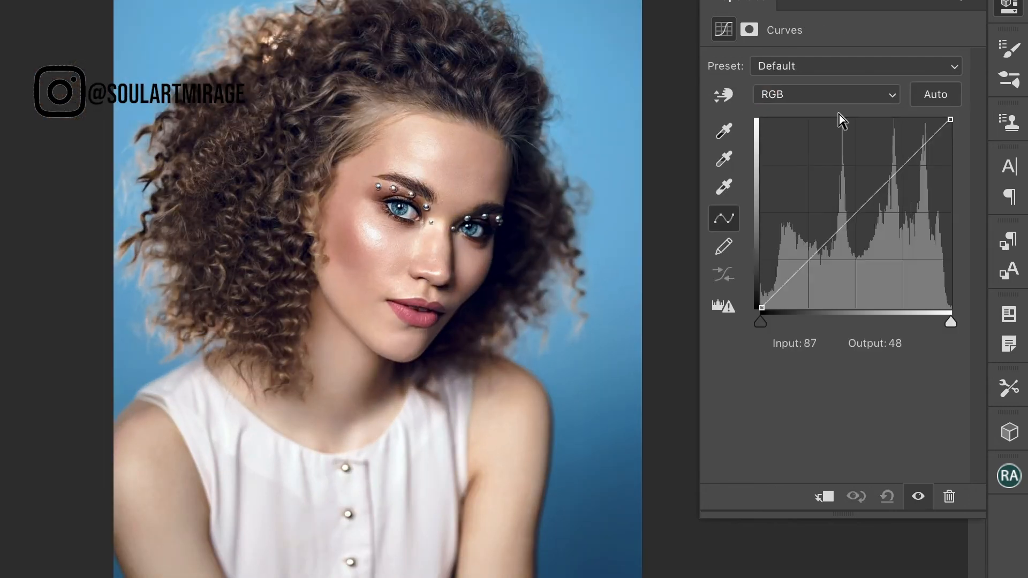
# Step: Shape a gentle contrast curve in a Curves layer with shadow, midtone and highlight points, undoing a black point lift
pyautogui.click(855, 217)
pyautogui.moveTo(815, 253); pyautogui.dragTo(809, 264)
pyautogui.moveTo(762, 308); pyautogui.dragTo(761, 299)
pyautogui.press('super+z')
pyautogui.moveTo(810, 265); pyautogui.dragTo(807, 263)
pyautogui.moveTo(854, 219); pyautogui.dragTo(855, 220)
pyautogui.moveTo(903, 169); pyautogui.dragTo(905, 168)
# Step: Lift the Blue channel's black point in the default Curves layer, anchoring the shadows and placing a midtone point at Input 125, Output 131
pyautogui.click(855, 217)
pyautogui.moveTo(762, 308); pyautogui.dragTo(751, 264)
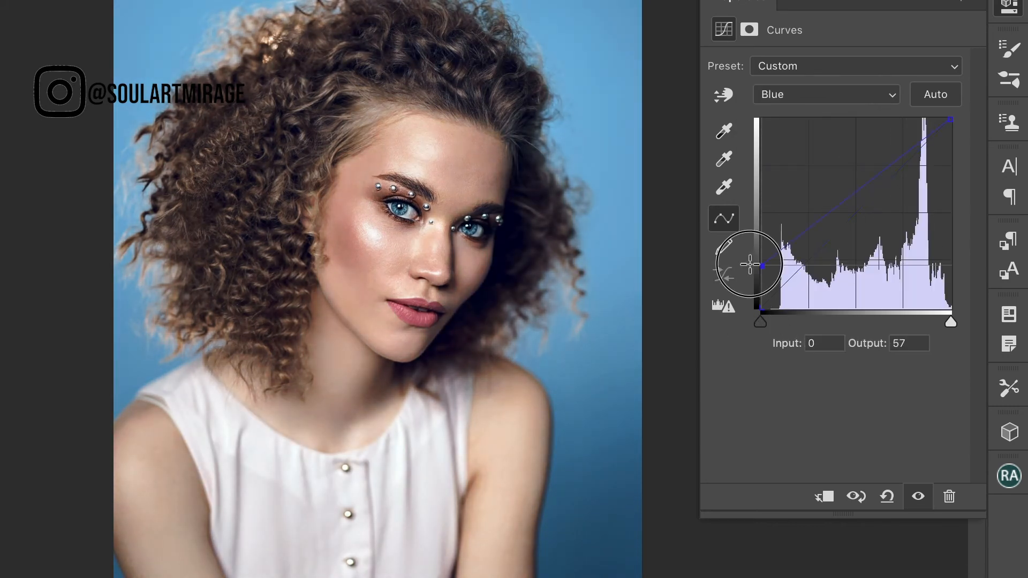
pyautogui.click(855, 209)
pyautogui.moveTo(816, 254); pyautogui.dragTo(756, 279)
pyautogui.click(850, 209)
pyautogui.moveTo(850, 209); pyautogui.dragTo(852, 214)
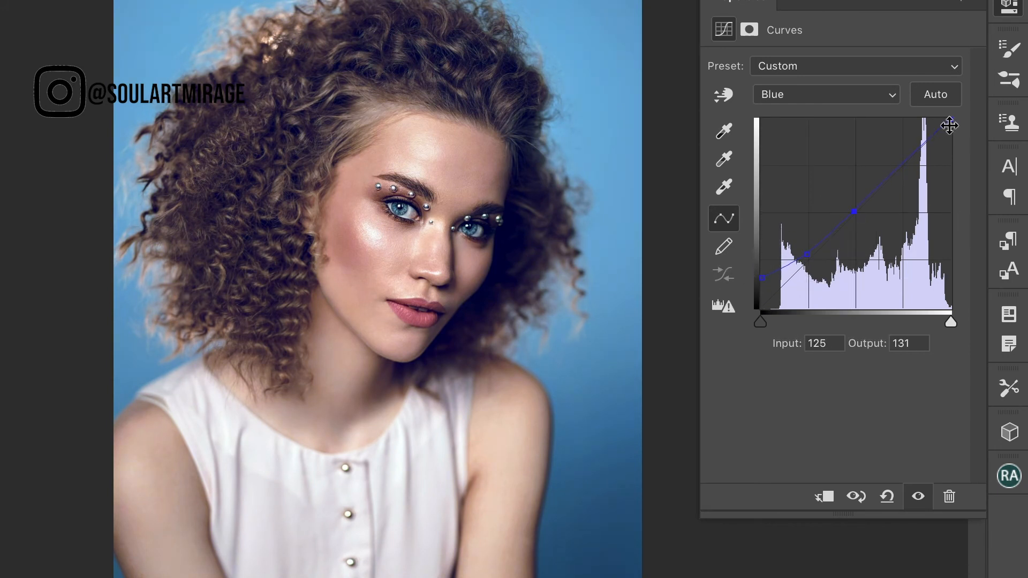
# Step: Shape the Green channel's curve with shadow, midtone and highlight points, pulling the shadows slightly down
pyautogui.click(878, 95)
pyautogui.click(874, 60)
pyautogui.moveTo(803, 260); pyautogui.dragTo(797, 261)
pyautogui.moveTo(904, 165)
pyautogui.mouseDown()
pyautogui.moveTo(882, 145)
pyautogui.moveTo(907, 165)
pyautogui.mouseUp()
pyautogui.hotkey('alt', '4')
pyautogui.moveTo(849, 219); pyautogui.dragTo(858, 211)
pyautogui.moveTo(815, 255); pyautogui.dragTo(813, 257)
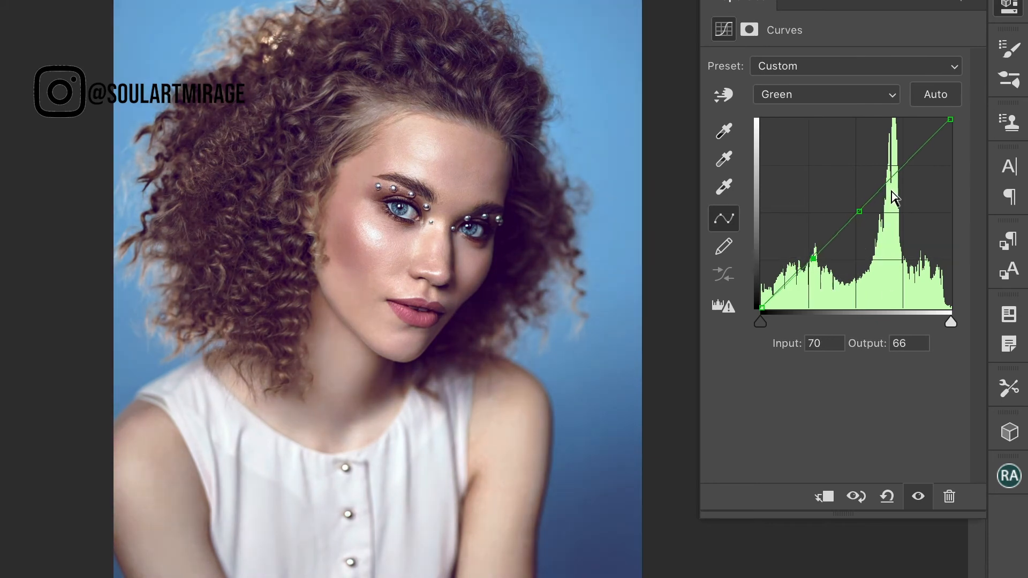
pyautogui.moveTo(905, 166); pyautogui.dragTo(898, 169)
pyautogui.moveTo(813, 259); pyautogui.dragTo(808, 266)
# Step: Compare the portrait with and without the Curves colour adjustment
pyautogui.click(919, 496)
pyautogui.click(918, 496)
pyautogui.click(1009, 5)
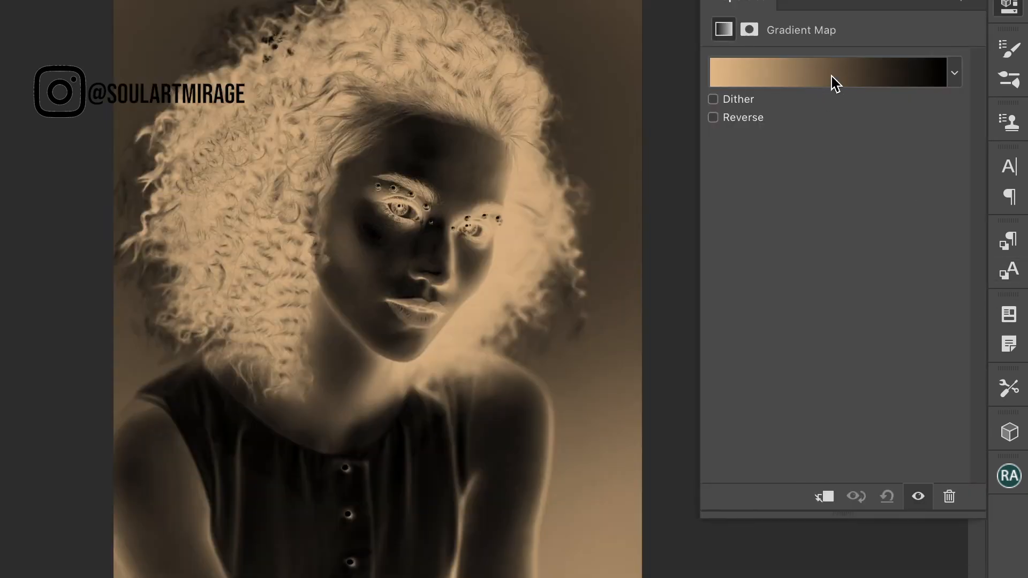
# Step: Browse the gradient presets for the Gradient Map layer and apply one from the collection
pyautogui.click(780, 80)
pyautogui.click(860, 28)
pyautogui.press('Return')
pyautogui.click(1009, 5)
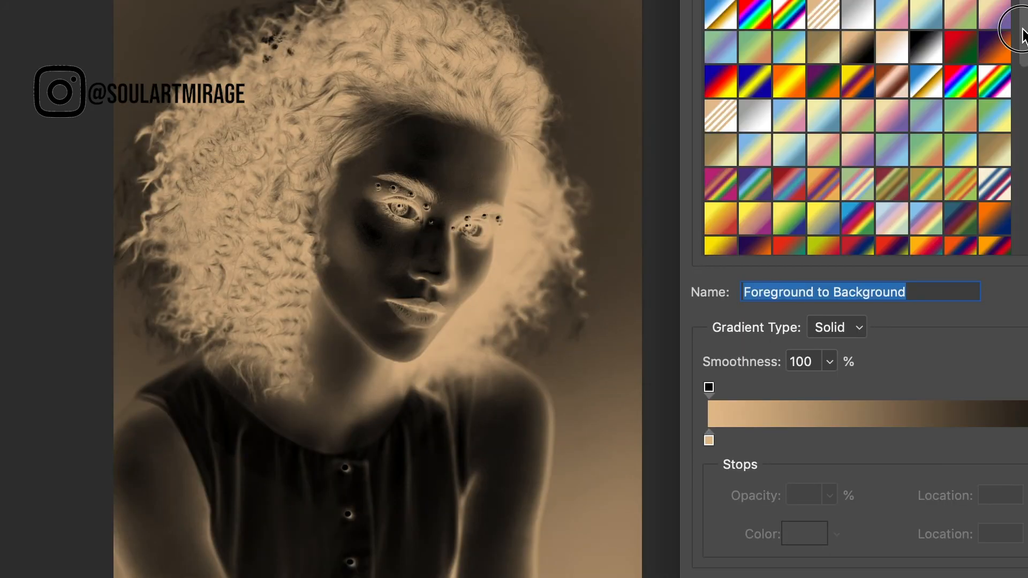
pyautogui.scroll(-5, 957, 98)
pyautogui.click(956, 98)
pyautogui.press('Return')
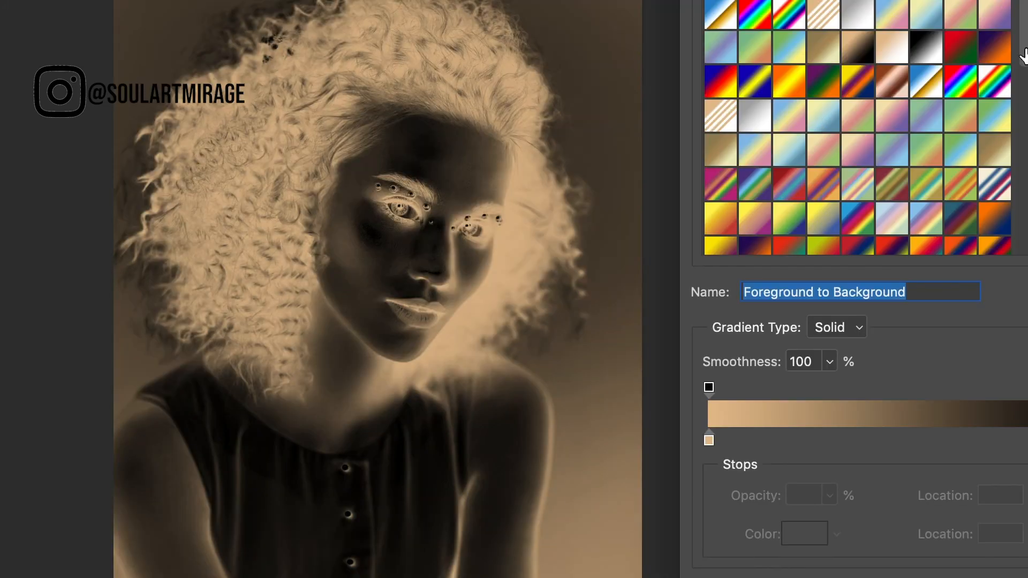
pyautogui.scroll(-5, 801, 175)
pyautogui.click(801, 175)
pyautogui.press('Return')
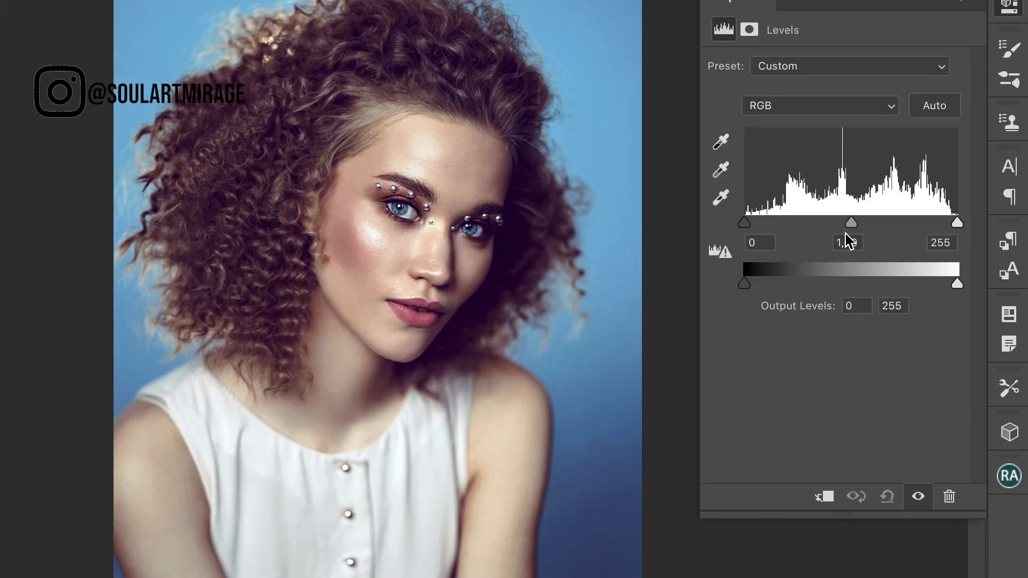
# Step: In Levels, set Blue's white input to 247 and white output to 252, and Green's white input to 245 and black output to 3
pyautogui.hotkey('alt', '5')
pyautogui.click(747, 223)
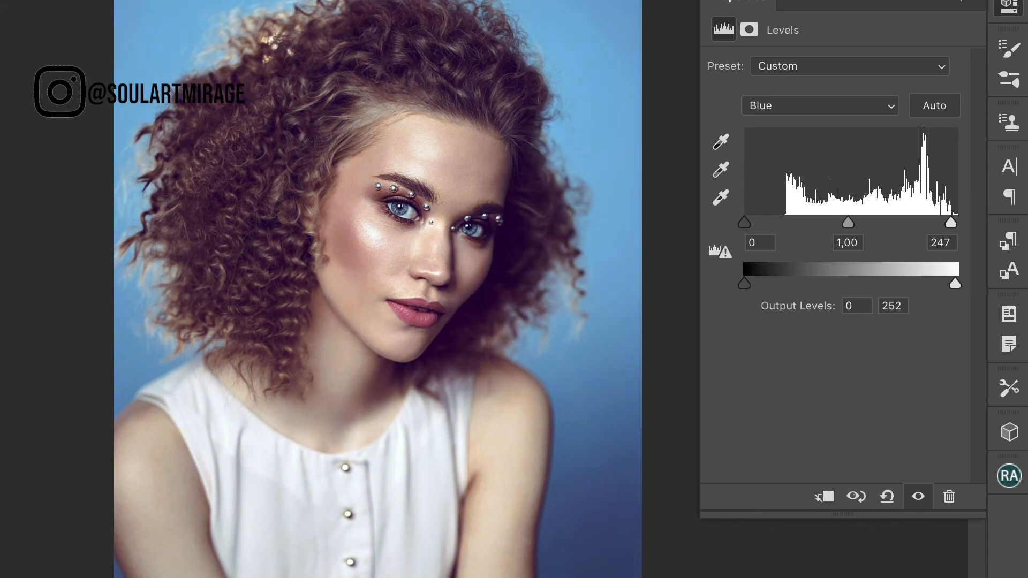
pyautogui.hotkey('alt', '4')
pyautogui.click(956, 221)
pyautogui.moveTo(745, 284); pyautogui.dragTo(748, 284)
pyautogui.moveTo(957, 223); pyautogui.dragTo(949, 223)
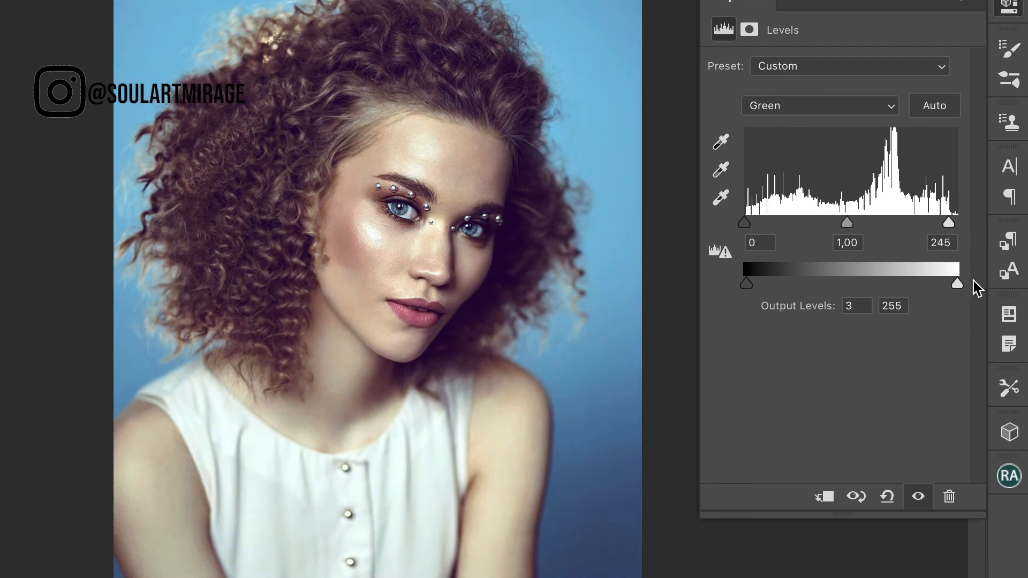
# Step: Narrow the Red channel's output range in Levels and fine-tune the Blue channel's black input and output
pyautogui.click(867, 108)
pyautogui.click(804, 89)
pyautogui.moveTo(747, 284)
pyautogui.mouseDown()
pyautogui.moveTo(763, 283)
pyautogui.moveTo(751, 284)
pyautogui.mouseUp()
pyautogui.moveTo(958, 222); pyautogui.dragTo(962, 222)
pyautogui.moveTo(957, 283)
pyautogui.mouseDown()
pyautogui.moveTo(938, 285)
pyautogui.moveTo(954, 285)
pyautogui.mouseUp()
pyautogui.hotkey('alt', '5')
pyautogui.moveTo(747, 280); pyautogui.dragTo(748, 283)
pyautogui.moveTo(745, 223); pyautogui.dragTo(748, 223)
pyautogui.click(805, 107)
pyautogui.click(760, 48)
pyautogui.press('Return')
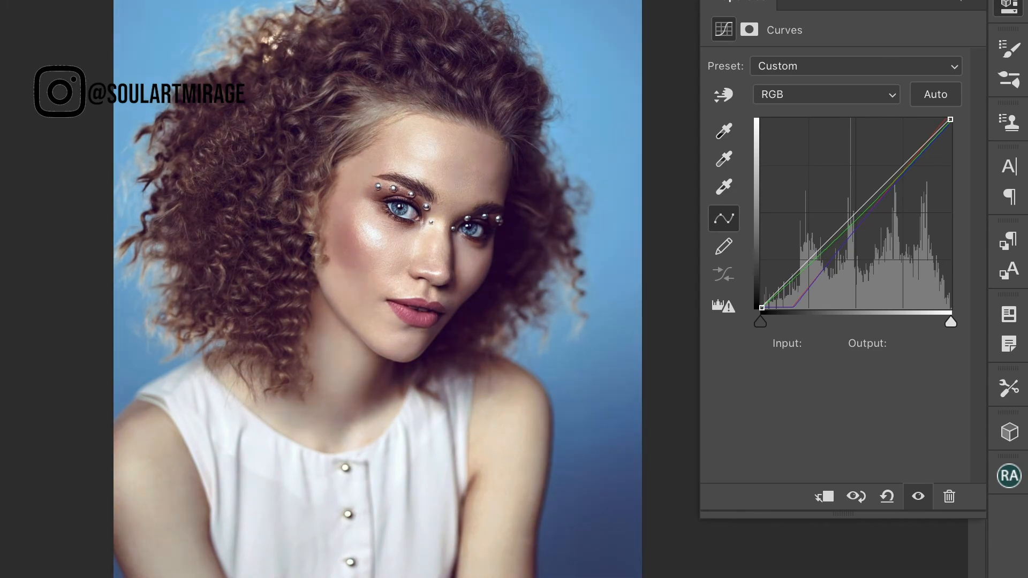
# Step: Examine the portrait at several magnifications and compare it with the unedited original
pyautogui.press('super+minus')
pyautogui.press('super+minus')
pyautogui.press('super+plus')
pyautogui.press('super+plus')
pyautogui.press('super+plus')
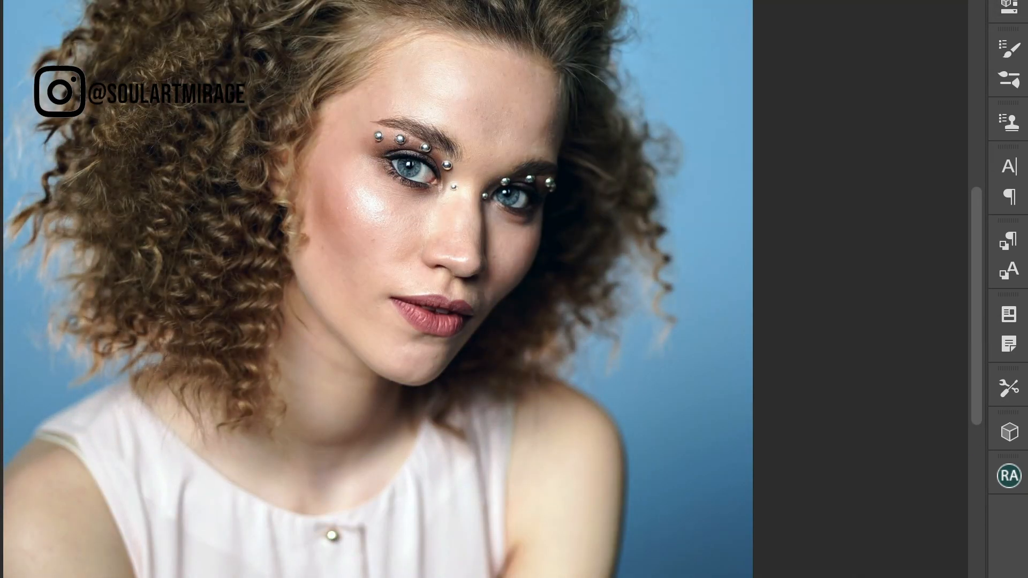
pyautogui.press('super+minus')
pyautogui.press('super+minus')
pyautogui.press('super+minus')
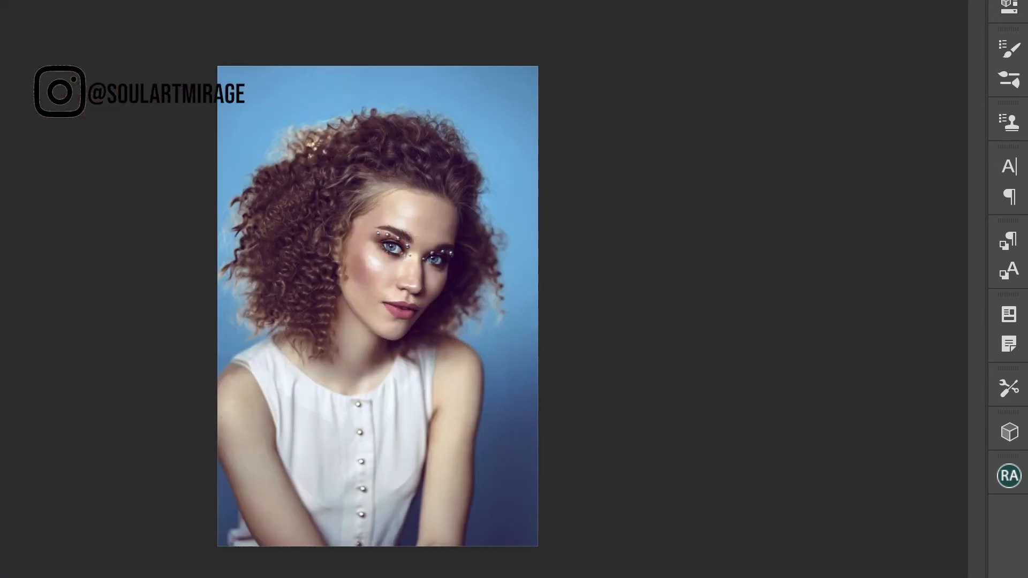
pyautogui.press('super+plus')
pyautogui.press('super+plus')
pyautogui.press('super+comma')
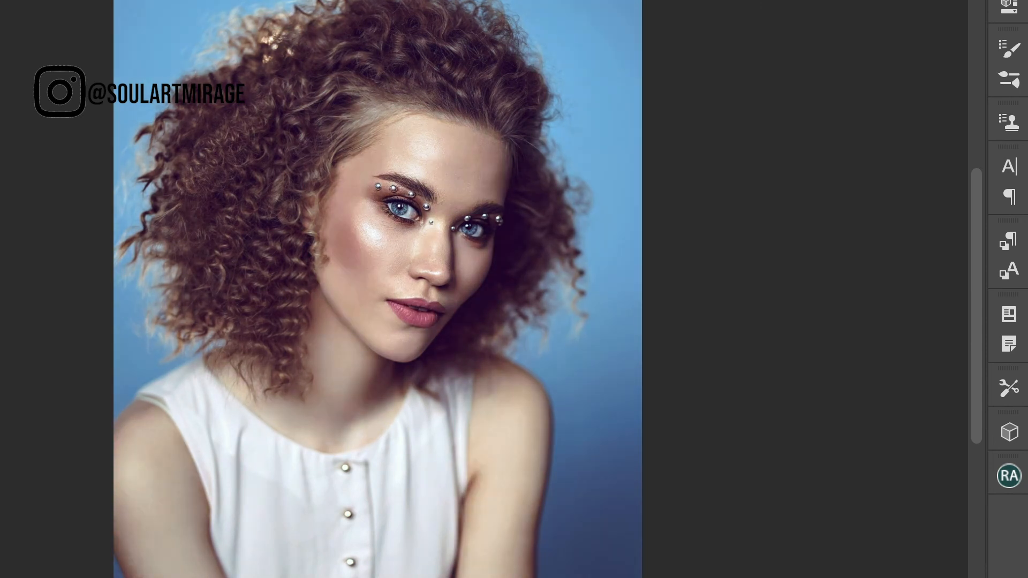
# Step: Create a Basic luminosity mask reduced with the minus option, and shape its RGB curve with a shadow and a midtone point
pyautogui.click(1010, 476)
pyautogui.click(925, 18)
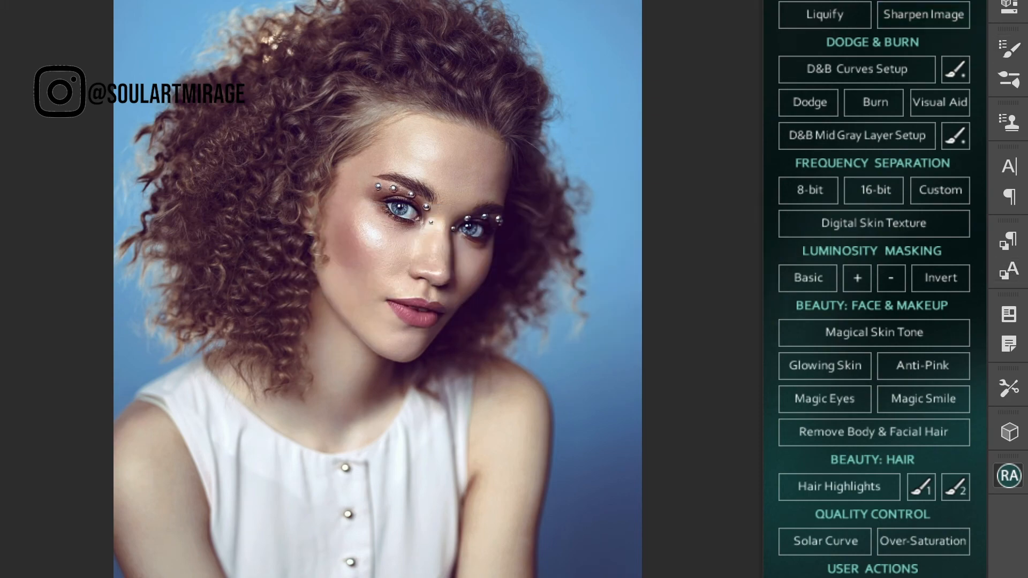
pyautogui.click(817, 279)
pyautogui.click(889, 274)
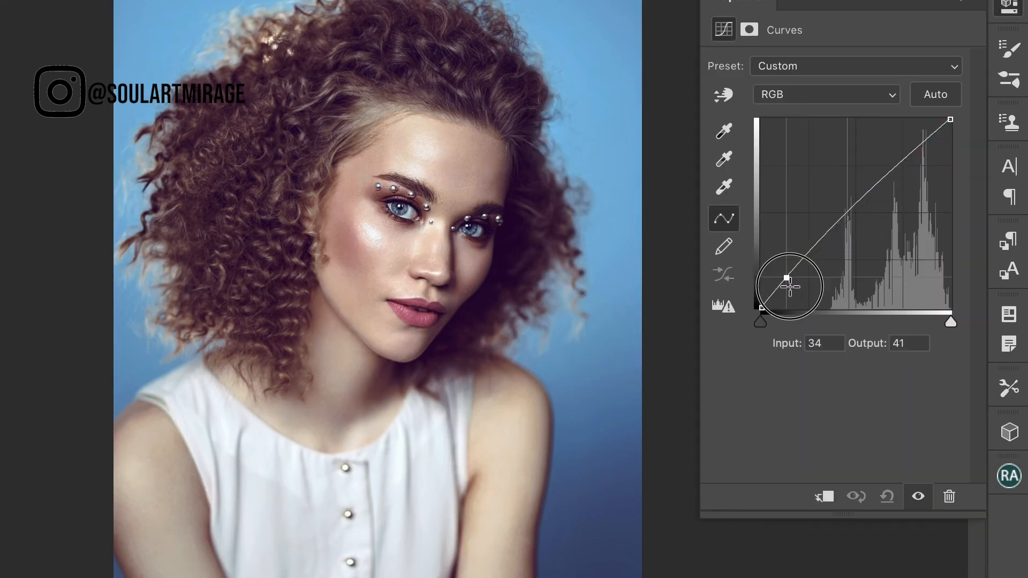
pyautogui.click(871, 191)
# Step: Lower the Blue channel's white point in the luminosity-masked Curves layer and anchor its midtones and shadows
pyautogui.click(828, 94)
pyautogui.click(830, 142)
pyautogui.moveTo(950, 120); pyautogui.dragTo(951, 138)
pyautogui.moveTo(858, 214); pyautogui.dragTo(855, 212)
pyautogui.moveTo(763, 307)
pyautogui.mouseDown()
pyautogui.moveTo(763, 284)
pyautogui.moveTo(764, 308)
pyautogui.mouseUp()
pyautogui.click(801, 264)
pyautogui.moveTo(855, 212); pyautogui.dragTo(857, 212)
pyautogui.moveTo(802, 265); pyautogui.dragTo(810, 258)
# Step: Try shifting the Red channel's white point in the curve and undo it
pyautogui.click(851, 94)
pyautogui.click(848, 64)
pyautogui.moveTo(951, 119)
pyautogui.mouseDown()
pyautogui.moveTo(936, 110)
pyautogui.moveTo(964, 146)
pyautogui.moveTo(937, 120)
pyautogui.moveTo(938, 127)
pyautogui.mouseUp()
pyautogui.hotkey('ctrl', 'z')
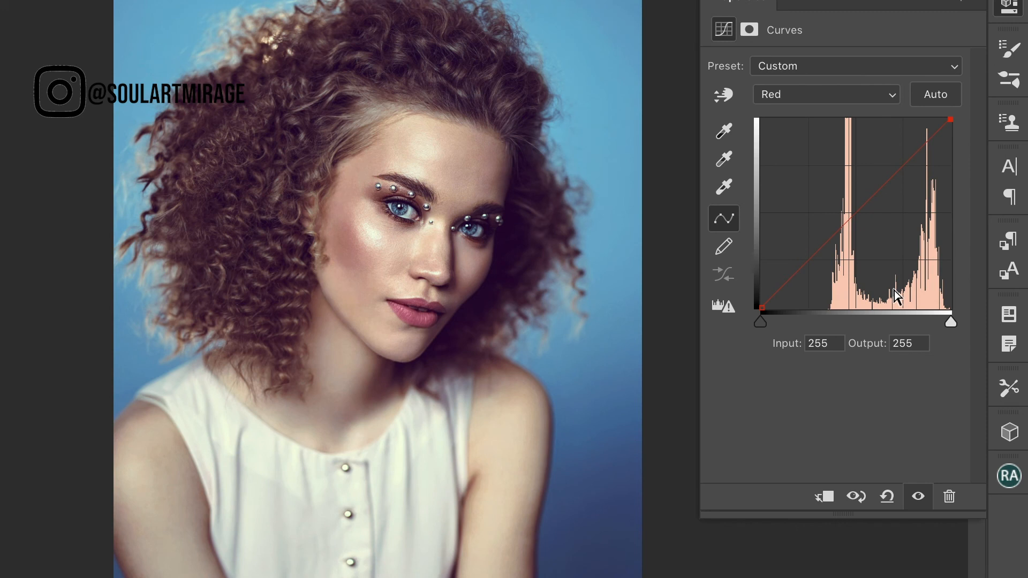
# Step: Shape the Green channel's curve with slightly lowered shadows and highlights and a midtone point at Input 131, Output 128
pyautogui.click(827, 94)
pyautogui.click(803, 107)
pyautogui.click(856, 216)
pyautogui.click(892, 156)
pyautogui.click(828, 242)
pyautogui.moveTo(828, 242); pyautogui.dragTo(821, 266)
pyautogui.click(904, 169)
pyautogui.moveTo(858, 213); pyautogui.dragTo(860, 214)
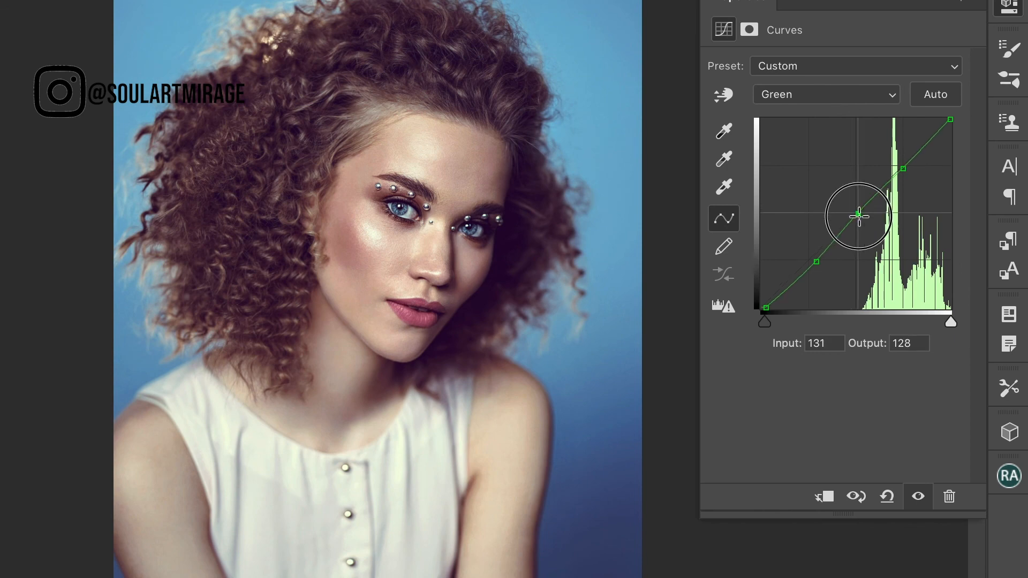
pyautogui.moveTo(903, 169); pyautogui.dragTo(907, 173)
pyautogui.click(827, 94)
pyautogui.click(803, 50)
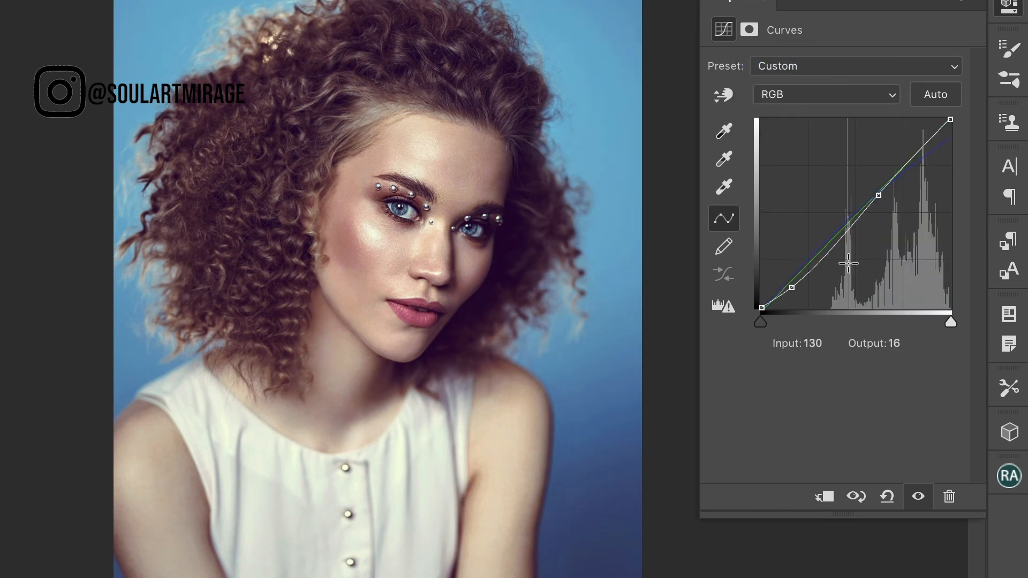
pyautogui.press('super+minus')
pyautogui.press('super+plus')
pyautogui.click(1009, 7)
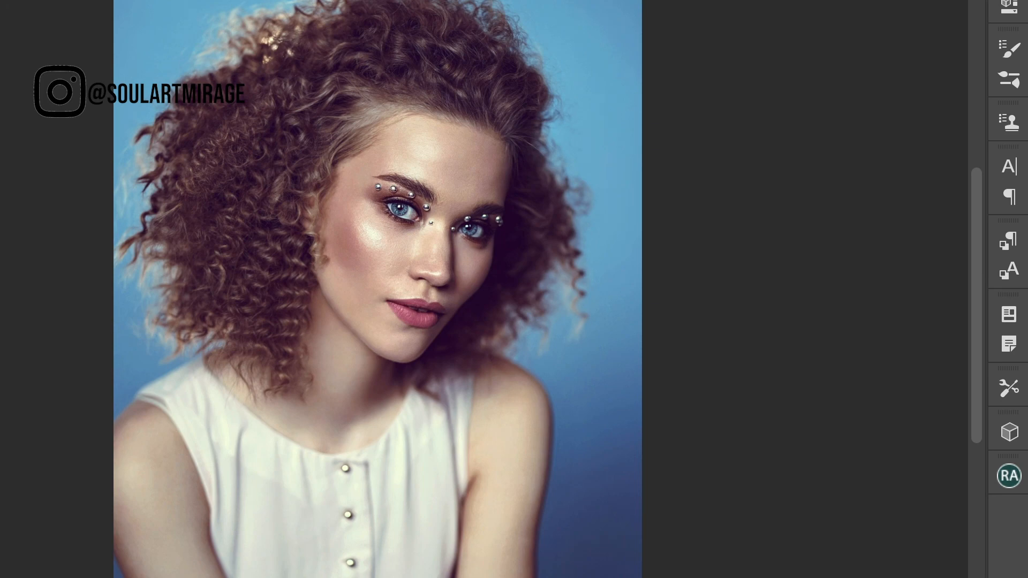
# Step: Inspect the face, blouse and arm up close while switching a retouching layer's visibility
pyautogui.press('super+plus')
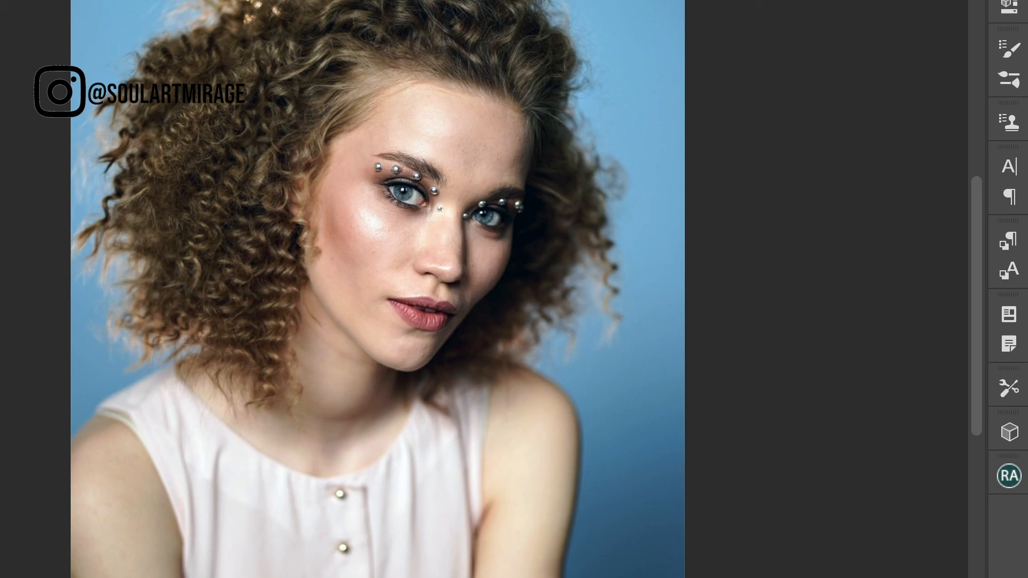
pyautogui.hotkey('ctrl', '+')
pyautogui.hotkey('ctrl', '+')
pyautogui.hotkey('ctrl', '+')
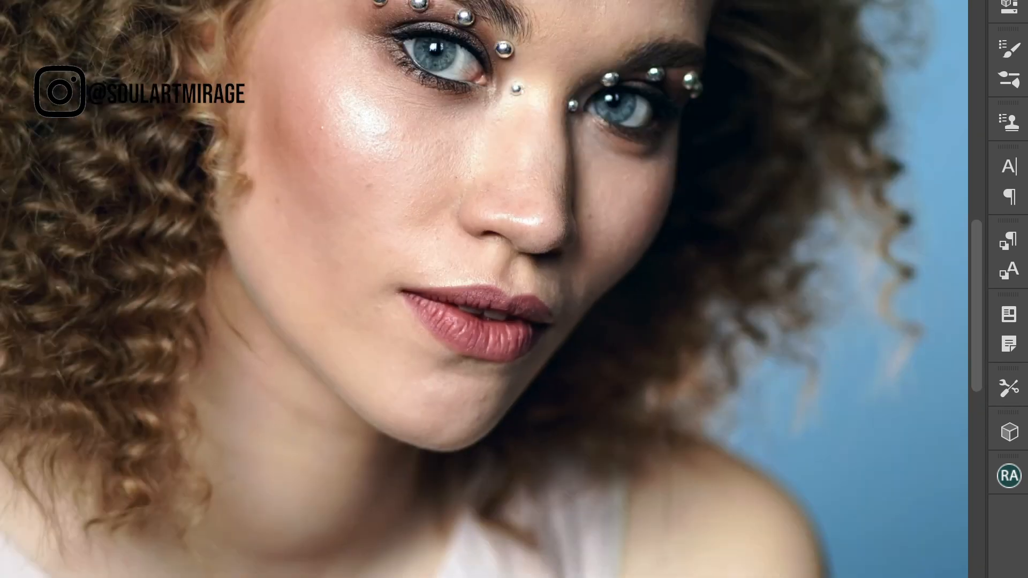
pyautogui.moveTo(378, 306); pyautogui.dragTo(325, 419)
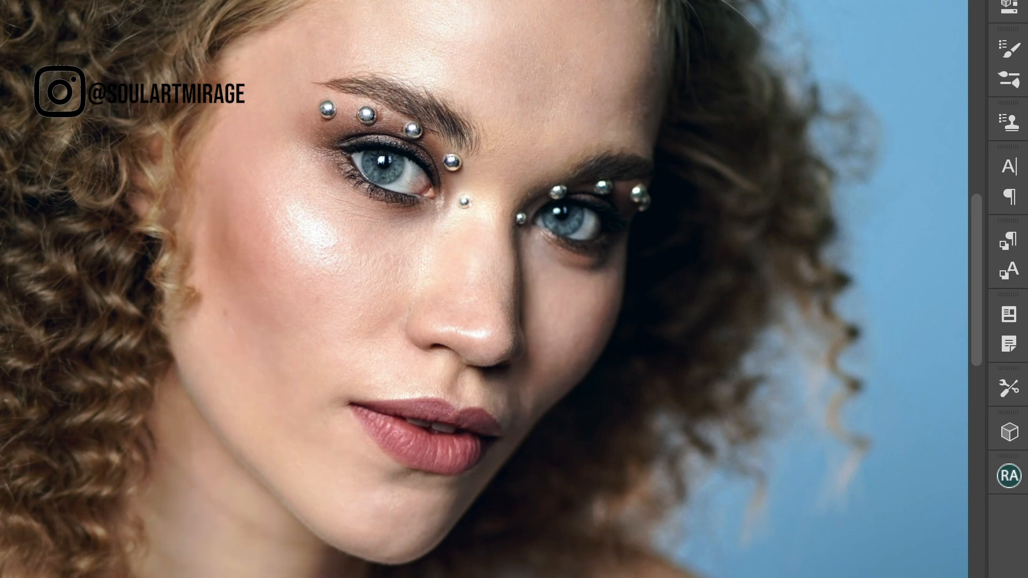
pyautogui.moveTo(455, 300); pyautogui.dragTo(473, 265)
pyautogui.hotkey('ctrl', ',')
pyautogui.moveTo(508, 556); pyautogui.dragTo(422, 10)
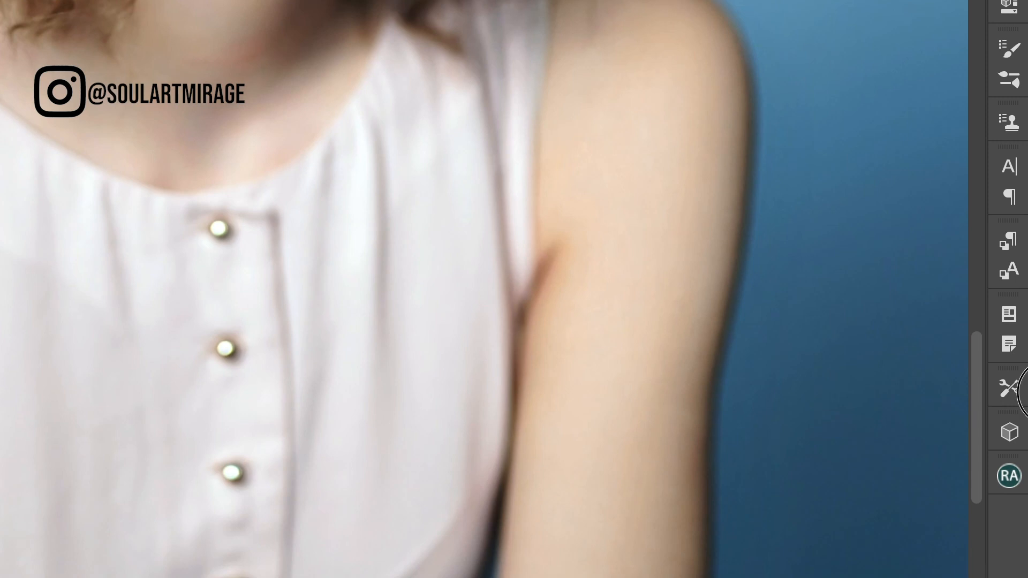
pyautogui.moveTo(1022, 409); pyautogui.dragTo(1027, 273)
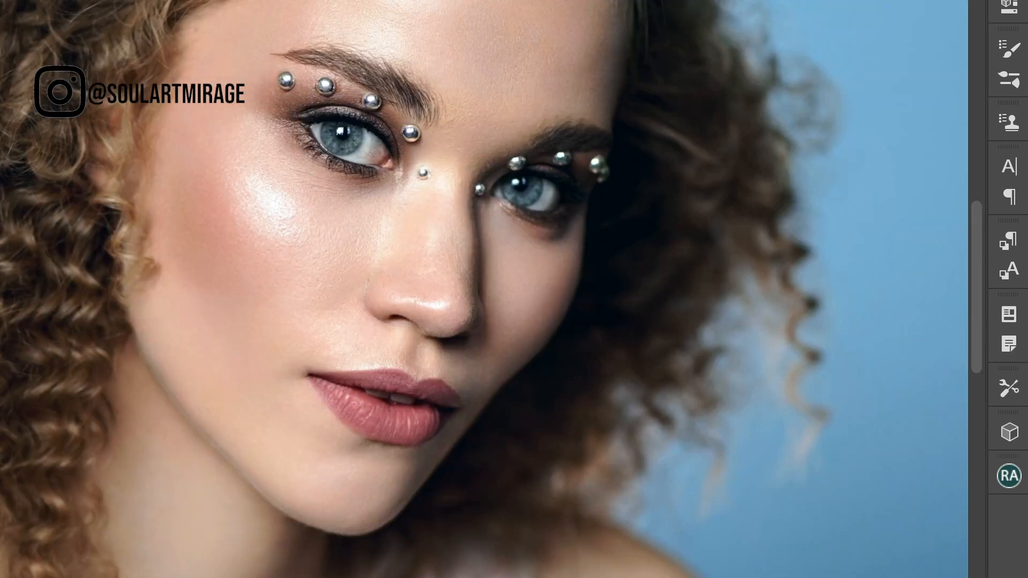
# Step: Reveal the retouching and makeup layers one after another to review their effect on the skin, eyes and lips
pyautogui.hotkey('ctrl', ',')
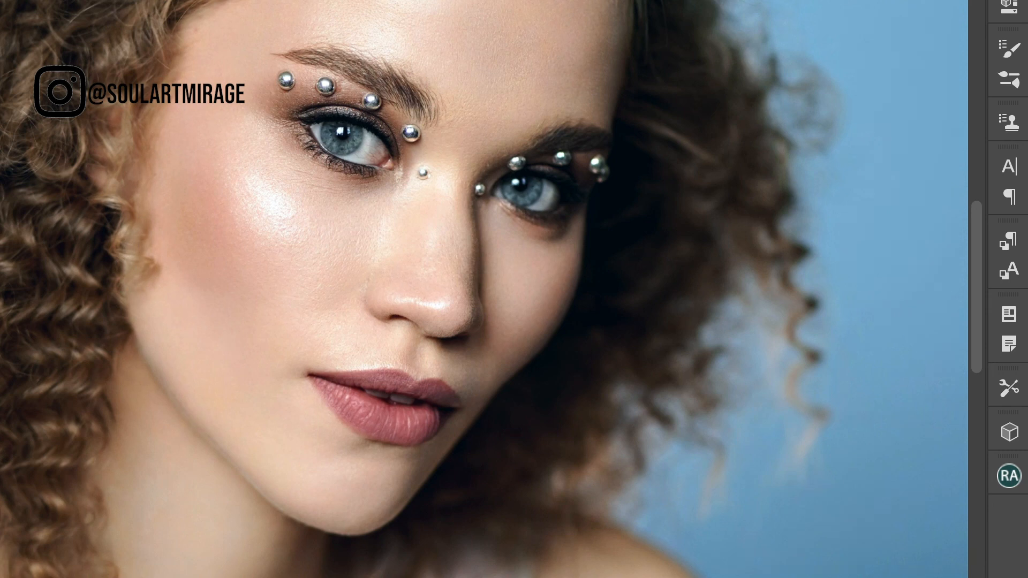
pyautogui.hotkey('ctrl', ',')
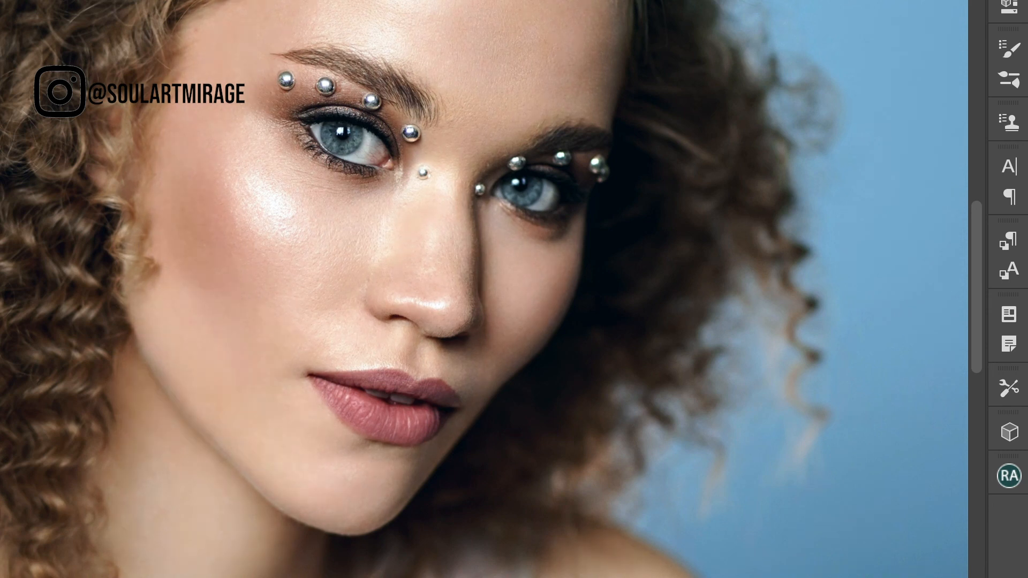
pyautogui.hotkey('ctrl', ',')
pyautogui.hotkey('ctrl', ',')
pyautogui.hotkey('ctrl', ',')
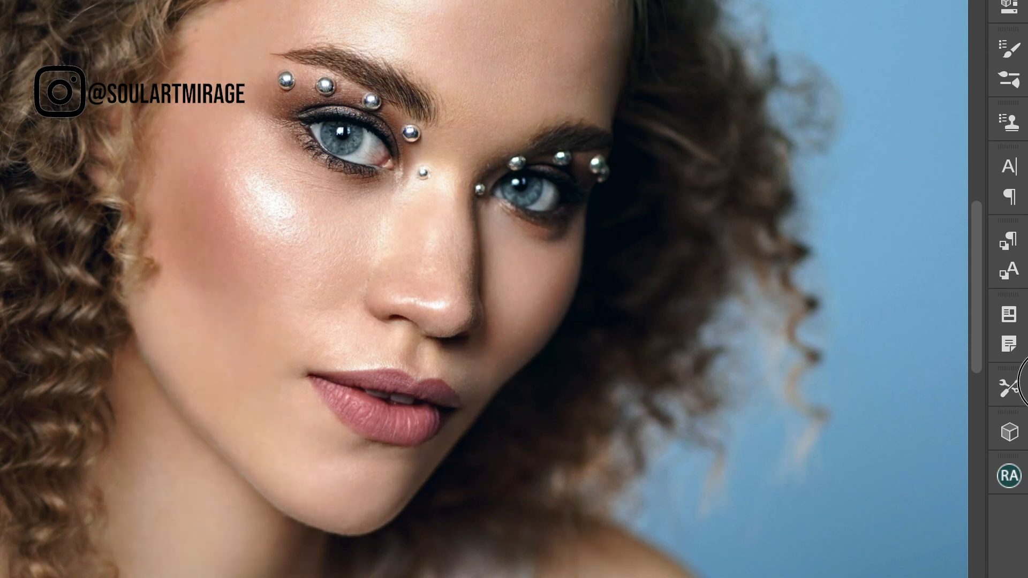
pyautogui.hotkey('ctrl', ',')
pyautogui.hotkey('ctrl', ',')
pyautogui.hotkey('ctrl', ',')
pyautogui.hotkey('ctrl', ',')
pyautogui.hotkey('ctrl', ',')
pyautogui.hotkey('ctrl', ',')
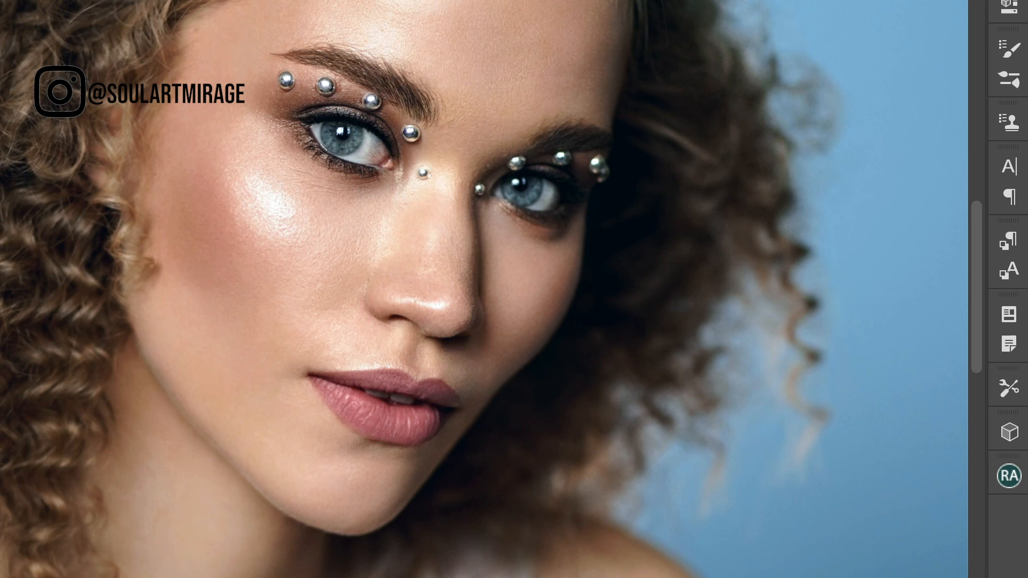
pyautogui.hotkey('ctrl', ',')
pyautogui.hotkey('ctrl', ',')
pyautogui.hotkey('ctrl', ',')
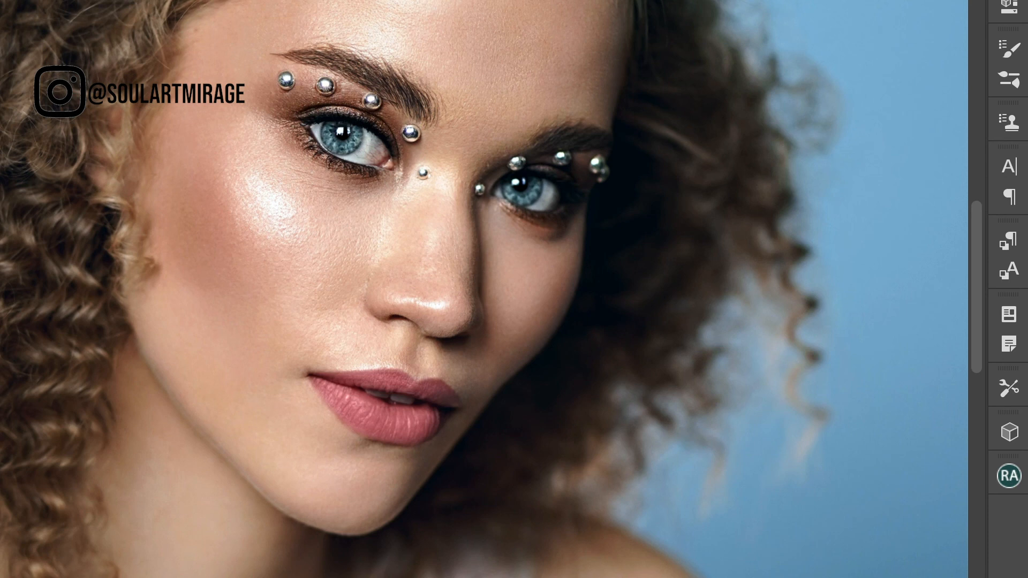
# Step: Review the lips and neck with the colour grading shown, and compare the whole portrait before and after all edits
pyautogui.scroll(-5, 484, 289)
pyautogui.scroll(2, 484, 289)
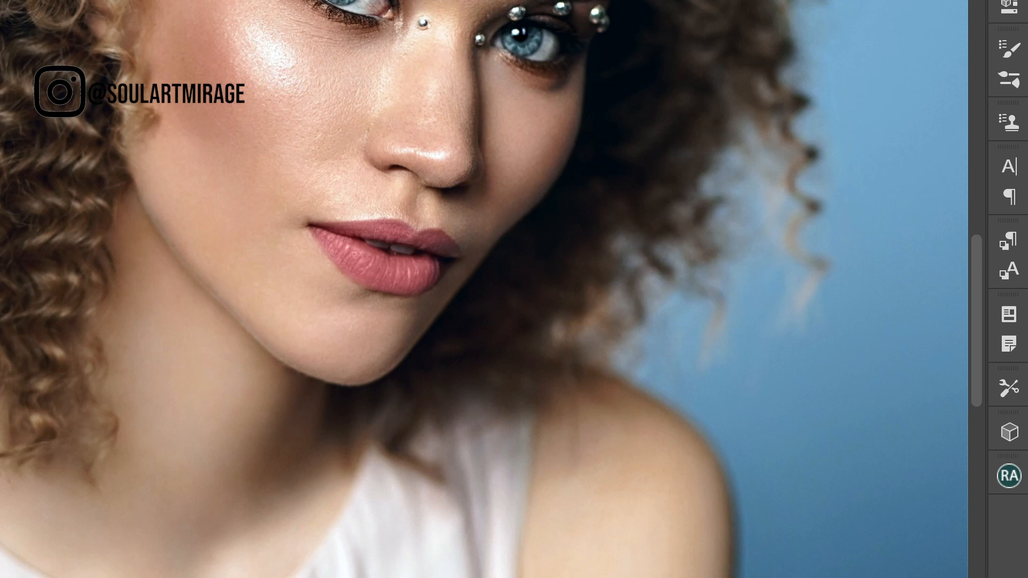
pyautogui.scroll(2, 484, 290)
pyautogui.hotkey('ctrl', ',')
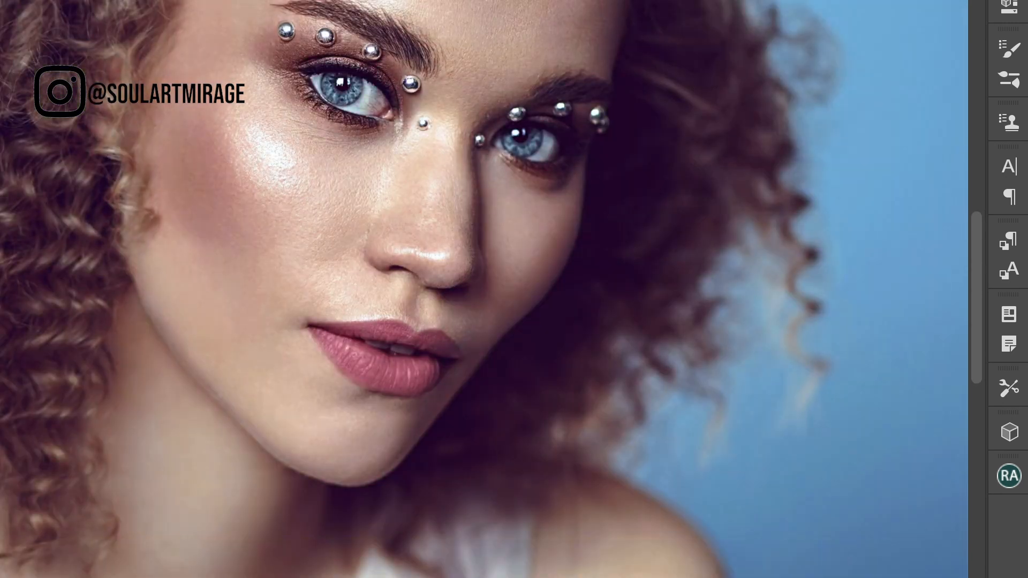
pyautogui.scroll(-5, 378, 313)
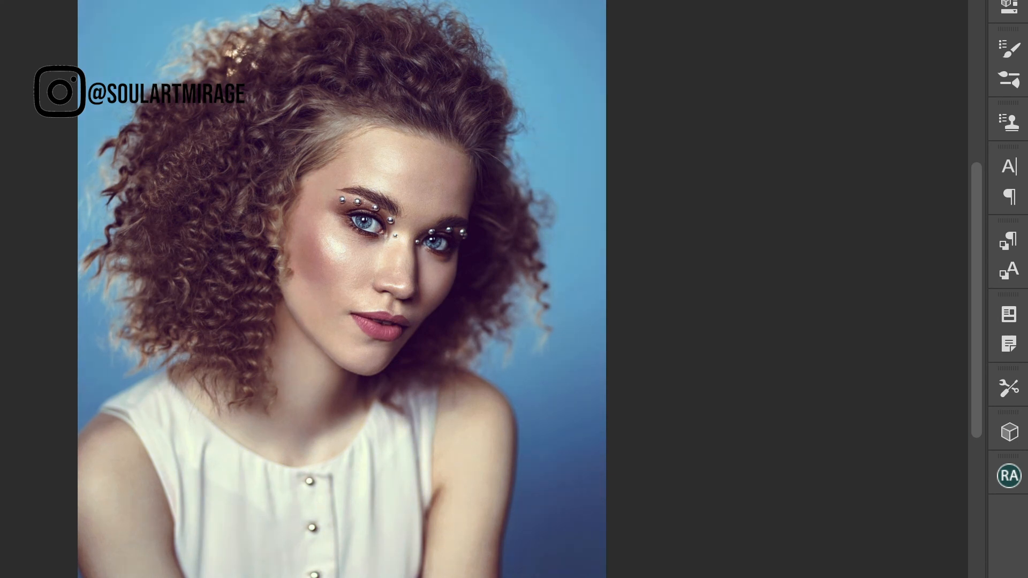
pyautogui.hotkey('ctrl', ',')
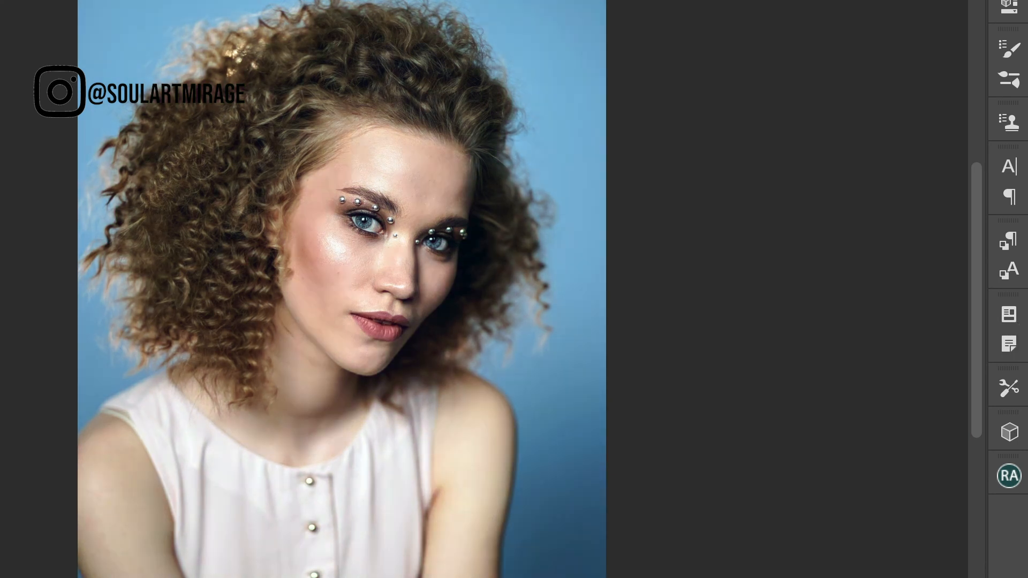
pyautogui.hotkey('ctrl', ',')
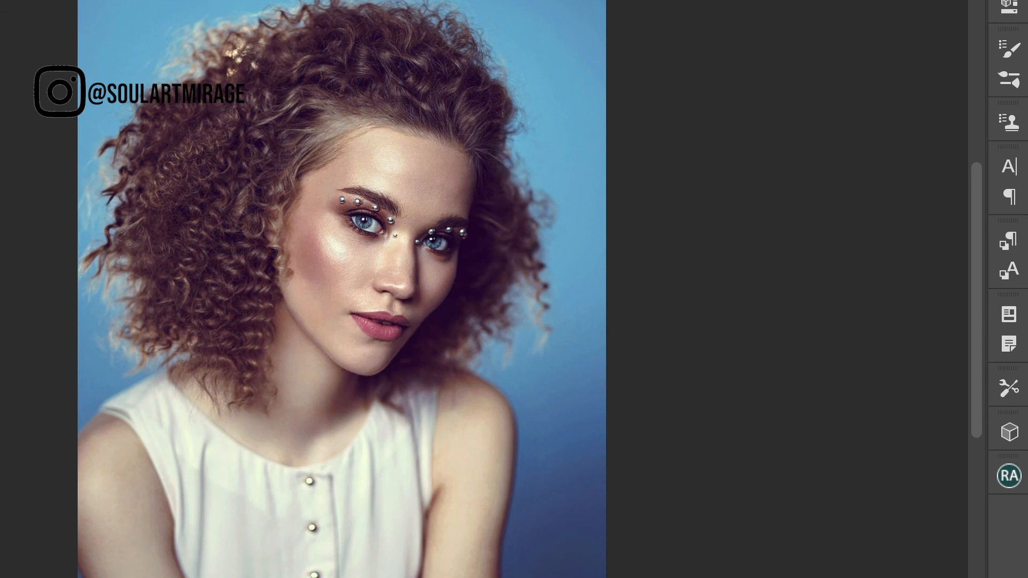